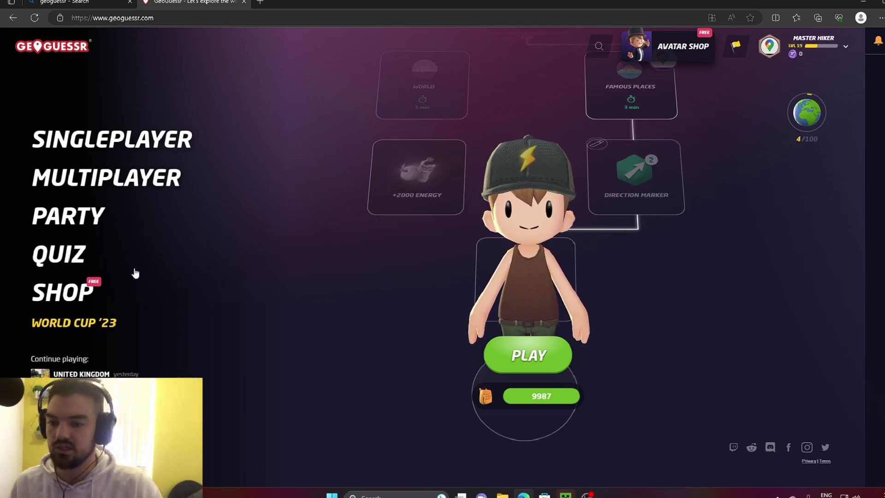
Step: Open the Multiplayer section from the main menu to see the ranked modes
click(113, 178)
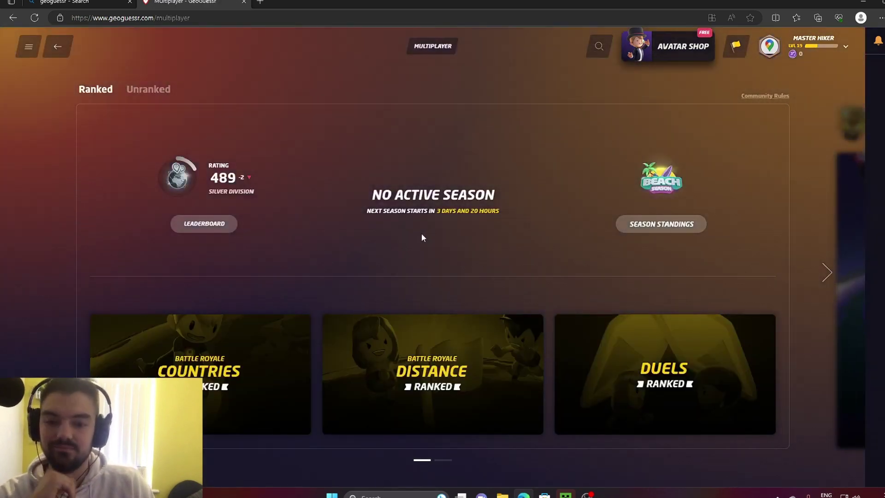
Step: Join a ranked Battle Royale Countries match and wait out the lobby countdown
click(246, 374)
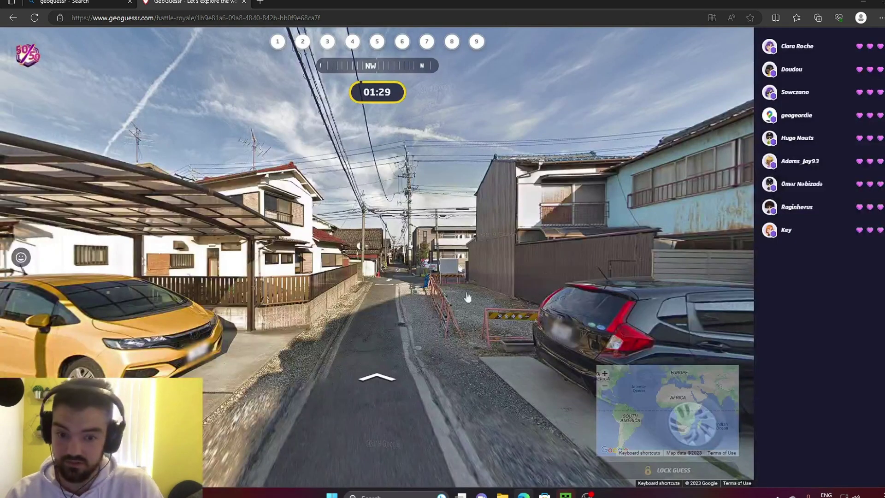
Step: Walk down the street, turning west, then guess Japan and submit it
click(413, 307)
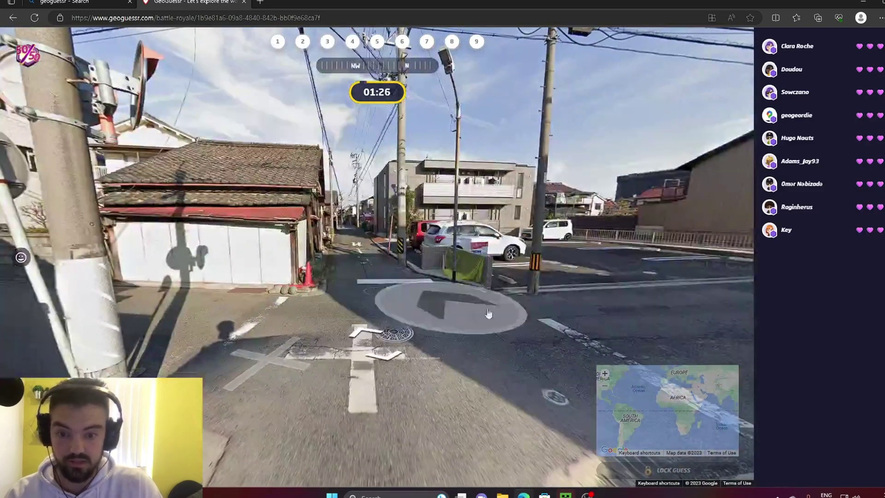
click(443, 304)
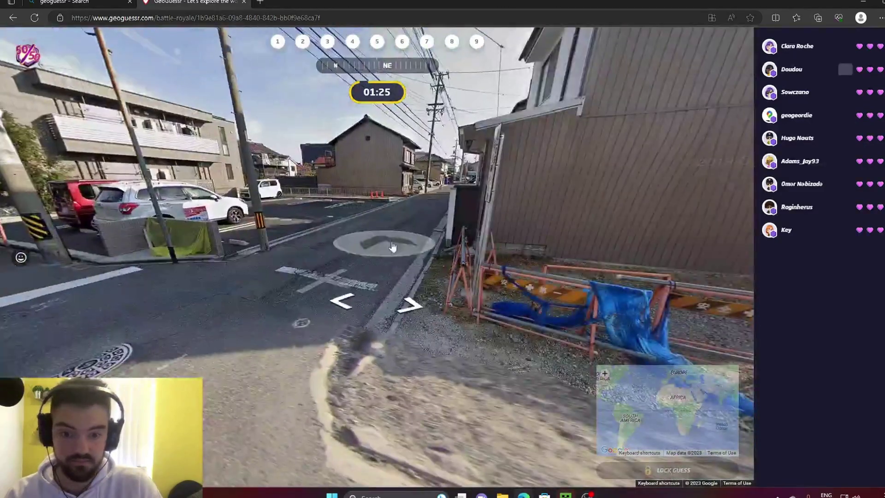
click(315, 238)
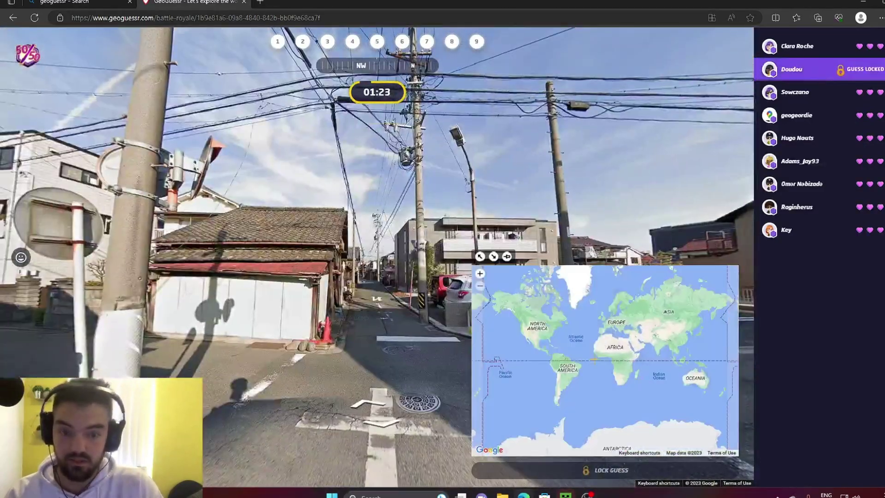
drag(330, 320, 602, 325)
click(424, 315)
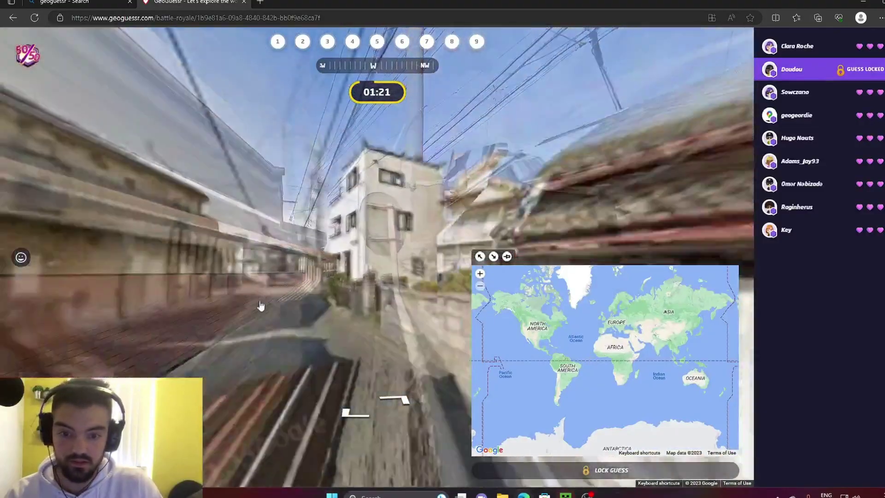
click(342, 292)
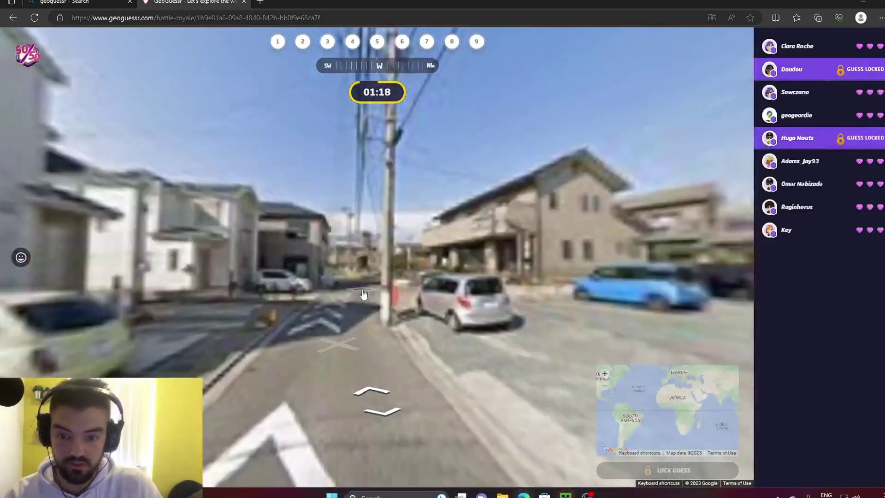
click(444, 318)
scroll(674, 367, up, 2)
scroll(657, 353, up, 1)
scroll(650, 345, up, 2)
scroll(644, 339, up, 1)
click(638, 411)
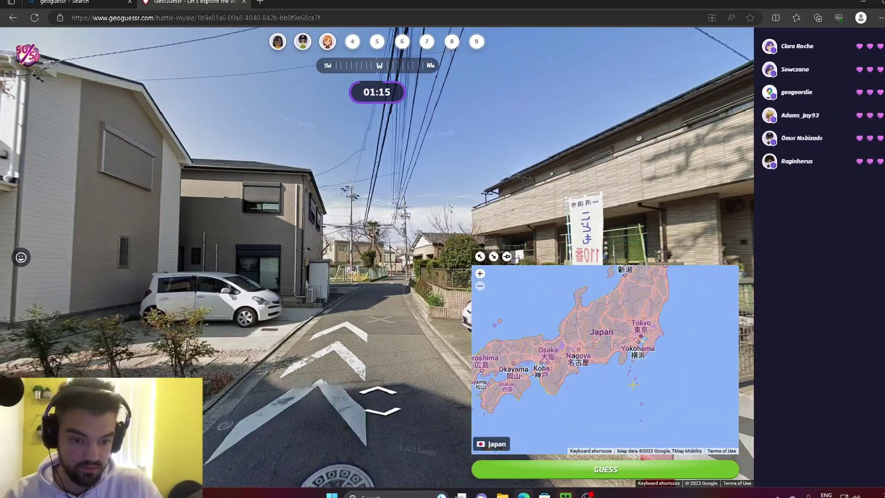
click(630, 467)
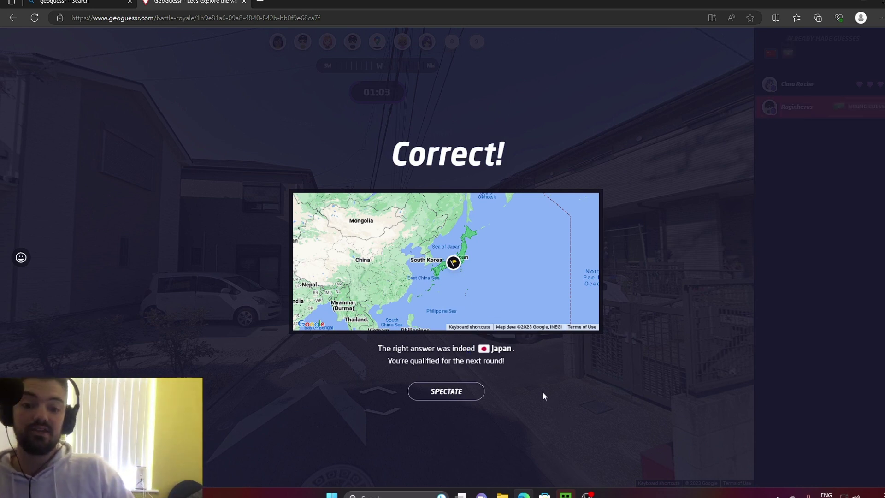
scroll(448, 288, up, 1)
scroll(457, 247, up, 1)
scroll(451, 315, up, 1)
scroll(447, 279, up, 1)
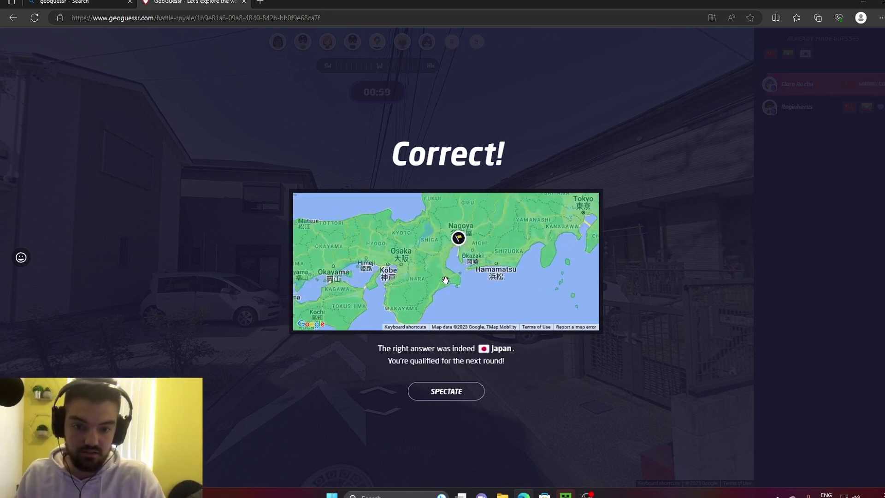
scroll(463, 251, up, 1)
scroll(470, 284, up, 1)
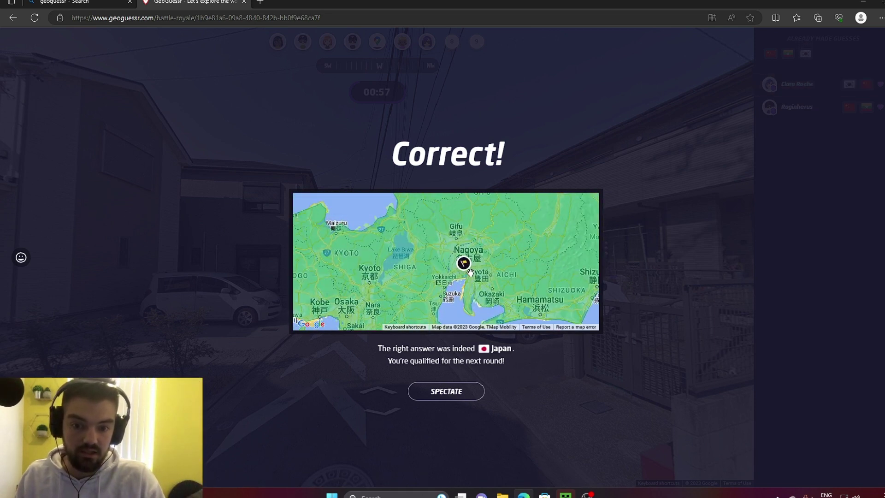
Step: Dismiss the Nagoya result map and spectate until the second round starts
click(448, 399)
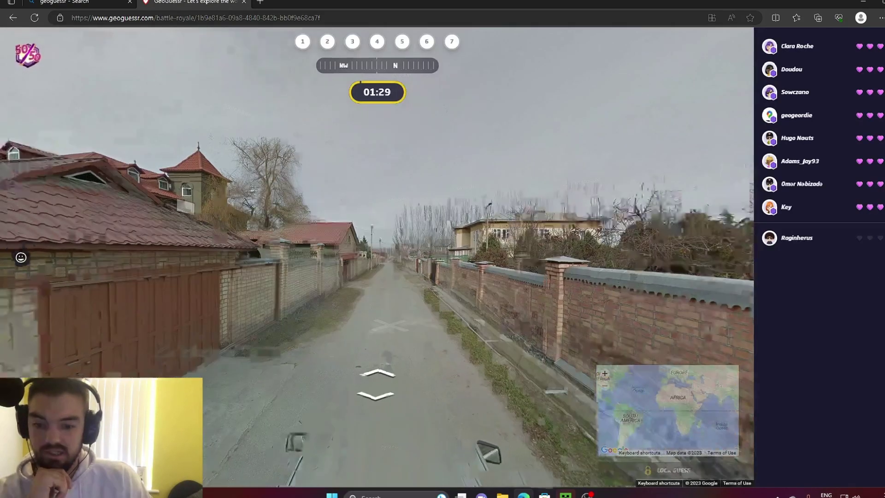
Step: Turn left and walk the road toward the village's brick wall and red gate
mouse_move(160, 213)
mouse_down()
mouse_move(496, 196)
mouse_move(692, 201)
mouse_up()
click(310, 234)
click(310, 234)
click(310, 236)
click(311, 238)
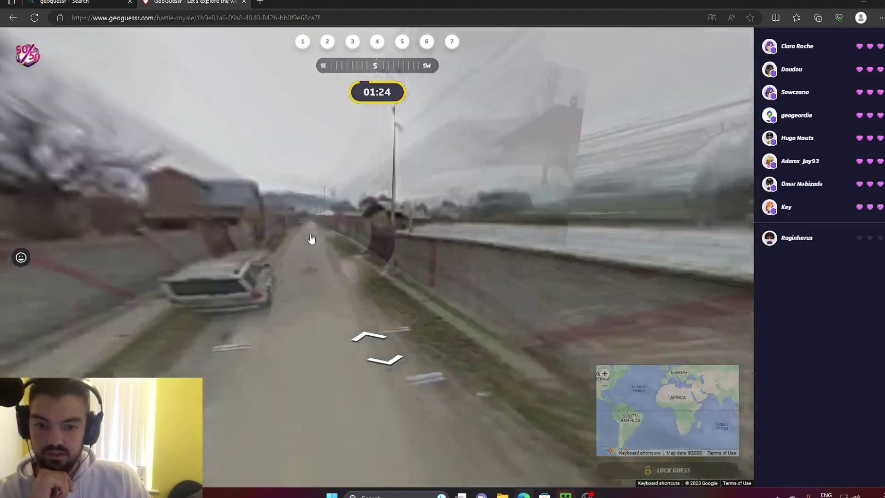
click(311, 239)
click(310, 238)
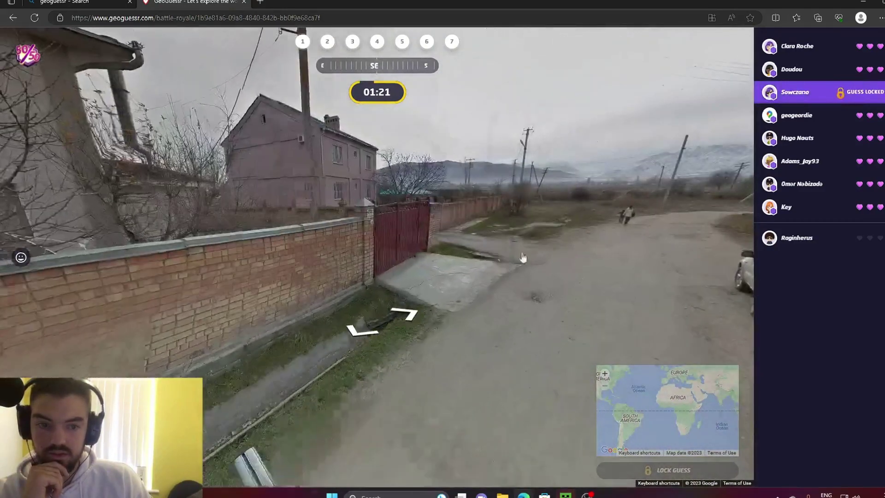
click(523, 258)
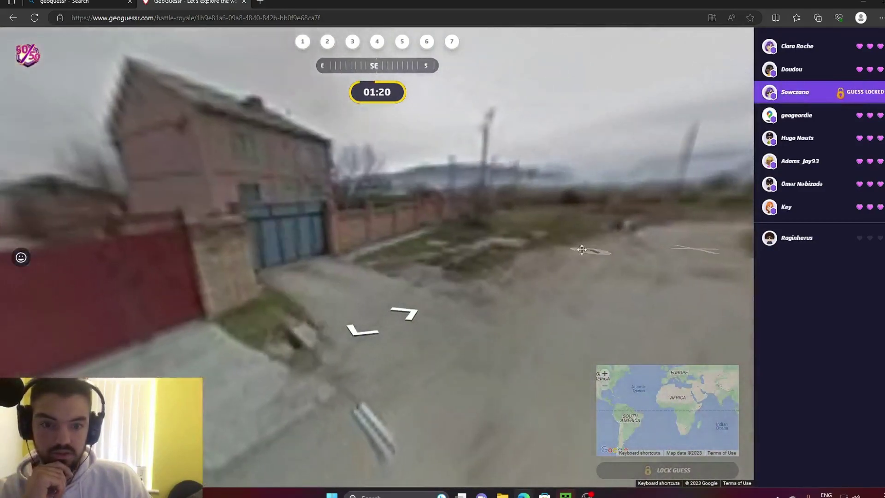
click(510, 243)
Step: Face south and southwest and advance several steps along the dirt road
drag(510, 243, 342, 252)
click(411, 226)
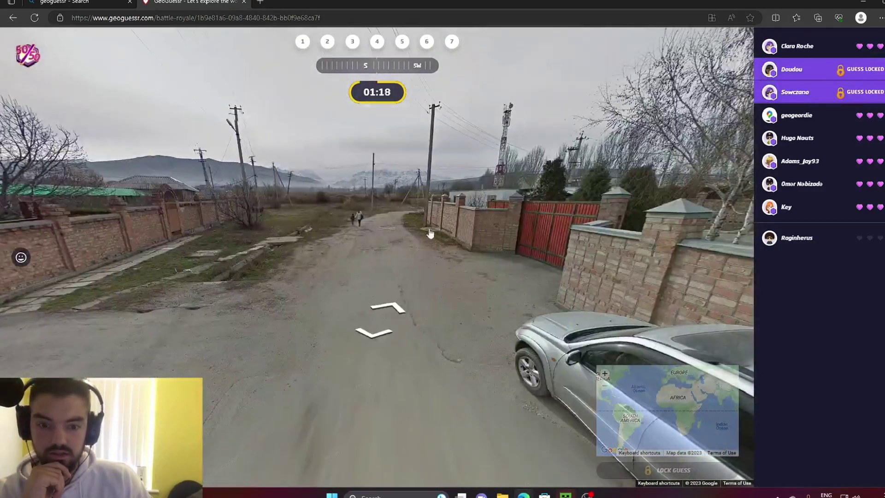
click(412, 226)
drag(463, 234, 378, 225)
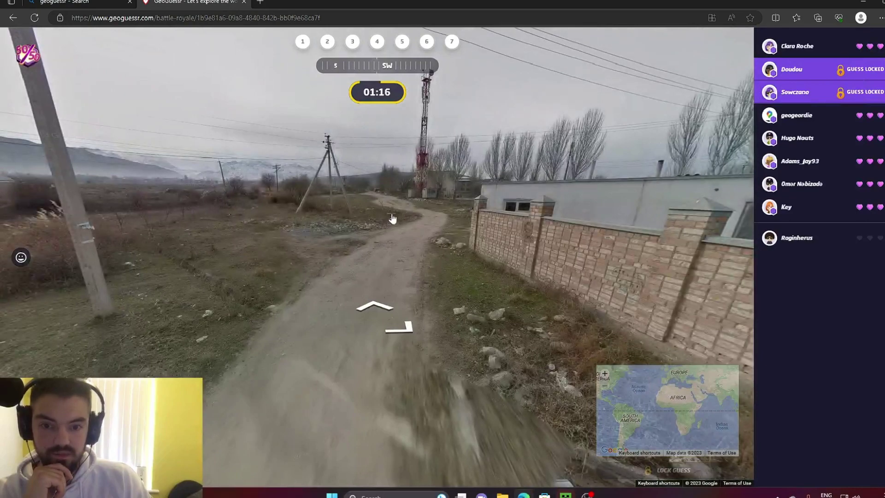
click(392, 219)
click(369, 213)
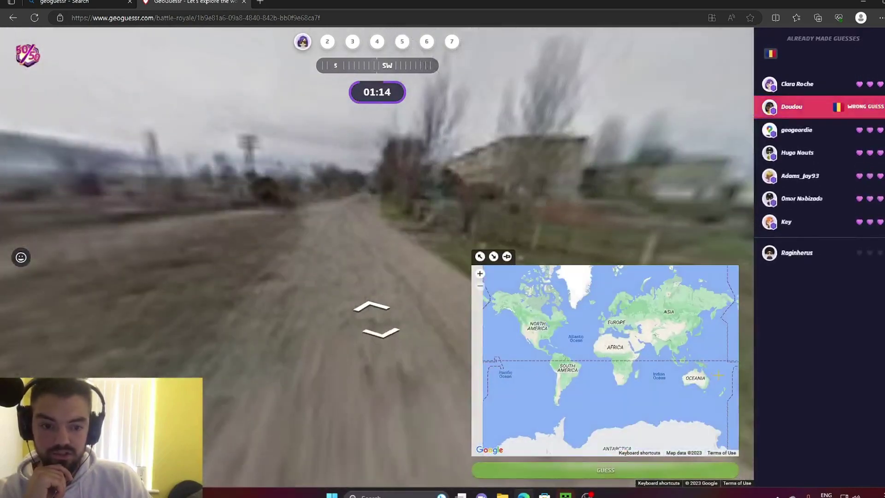
click(620, 475)
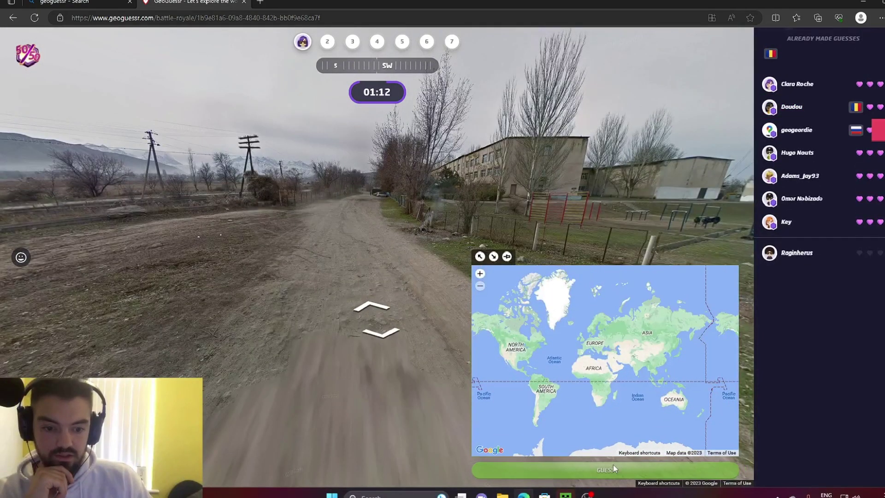
click(360, 228)
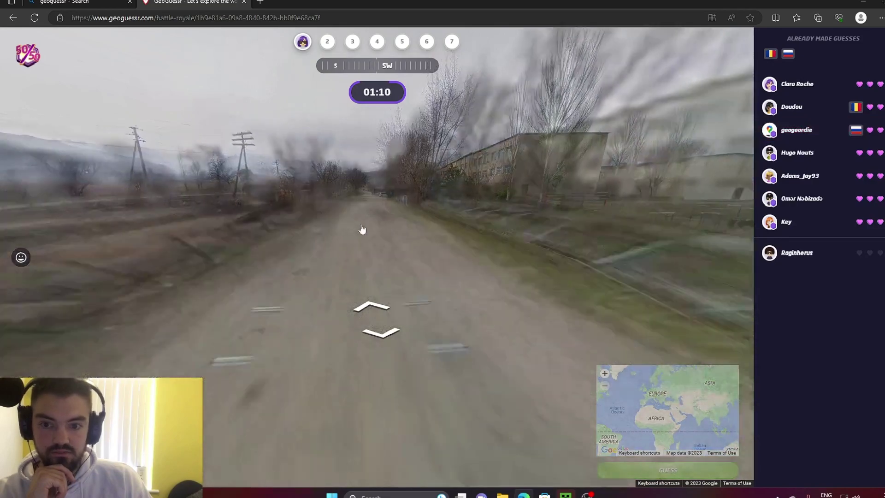
Step: Look at the school building and fence, then continue down the road
drag(372, 233, 207, 239)
click(370, 297)
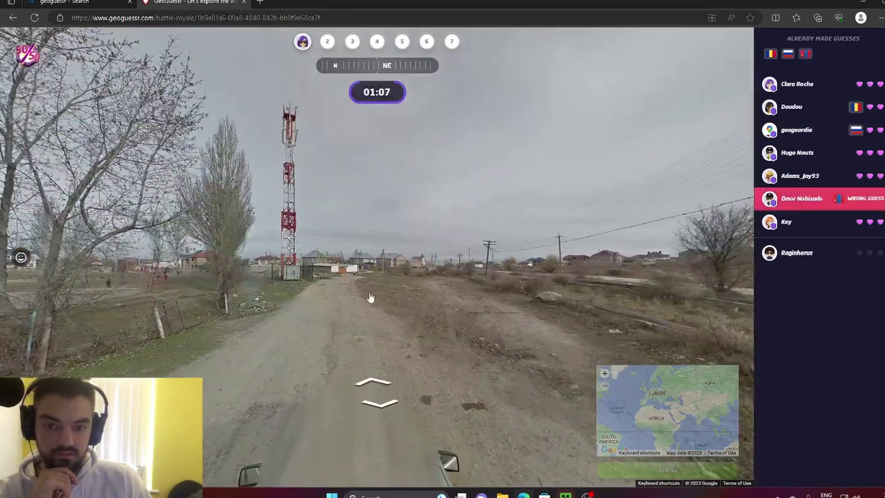
click(370, 298)
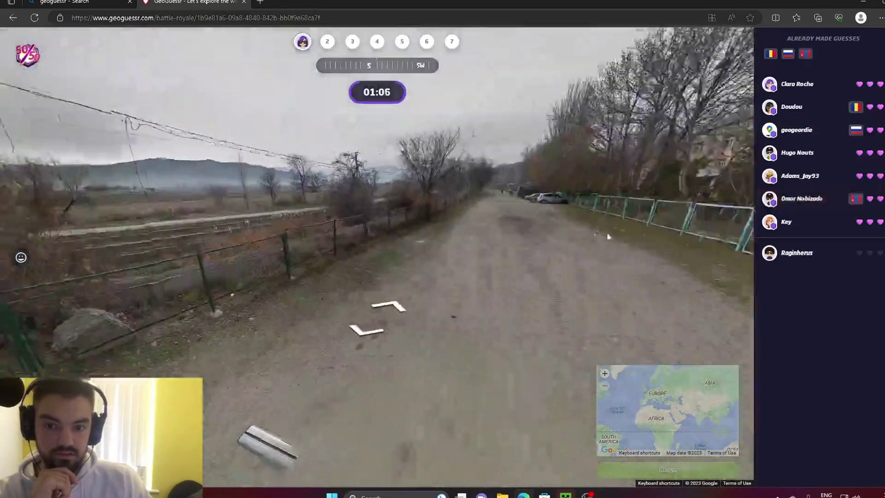
drag(387, 277, 468, 224)
click(457, 225)
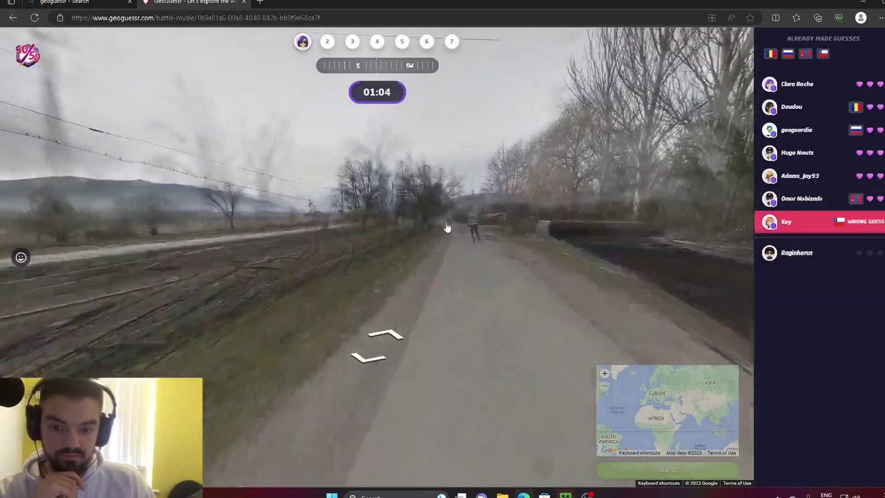
click(447, 228)
click(447, 229)
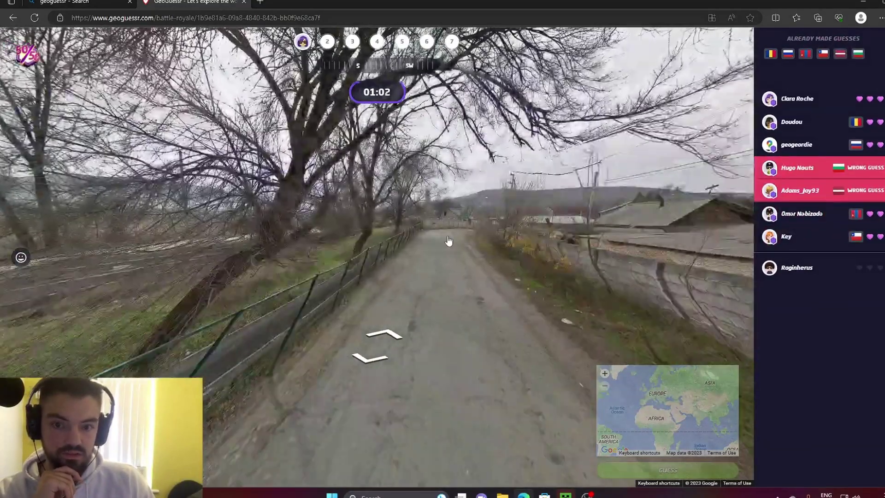
Step: Keep moving forward along the village road to new spots
click(451, 242)
click(579, 259)
click(449, 246)
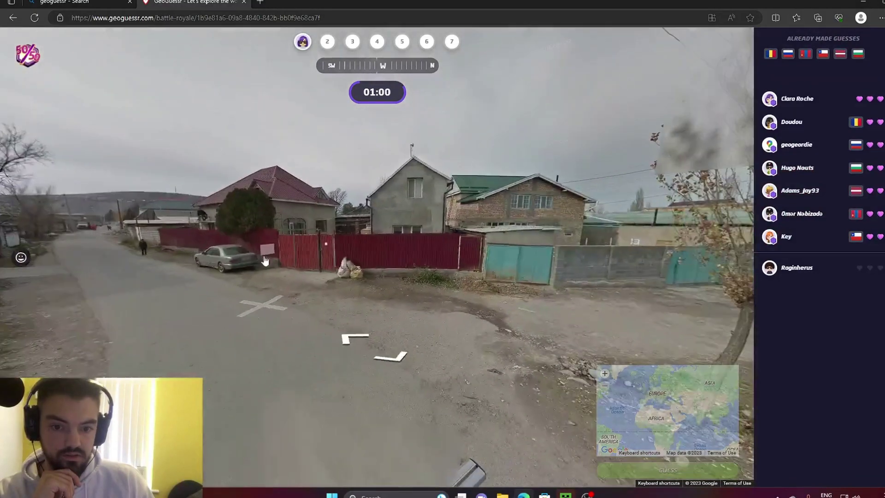
click(348, 235)
click(335, 233)
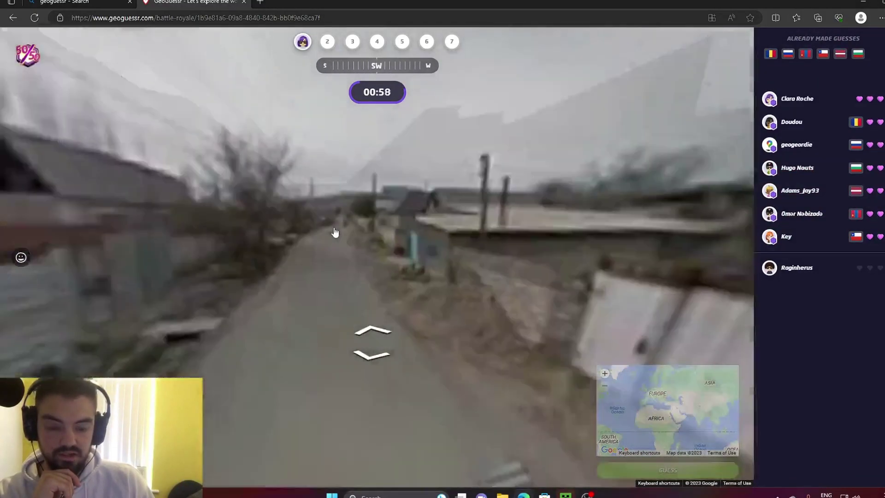
click(343, 242)
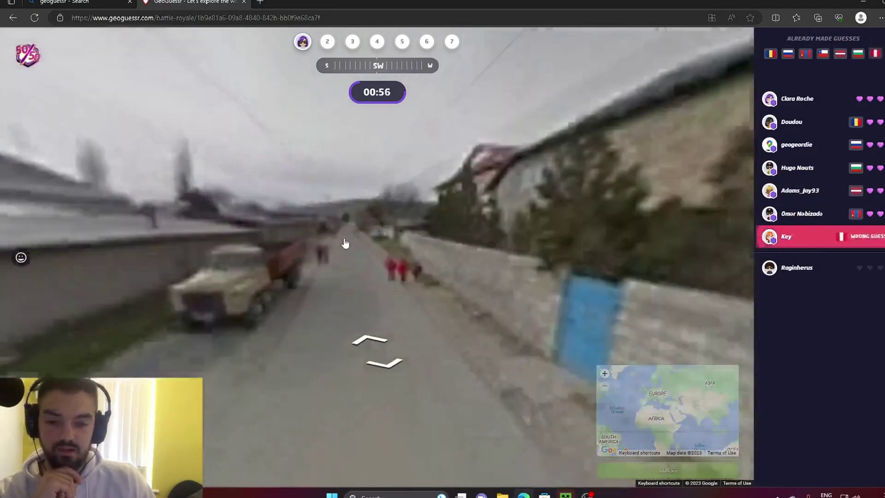
click(349, 246)
click(349, 247)
mouse_move(667, 410)
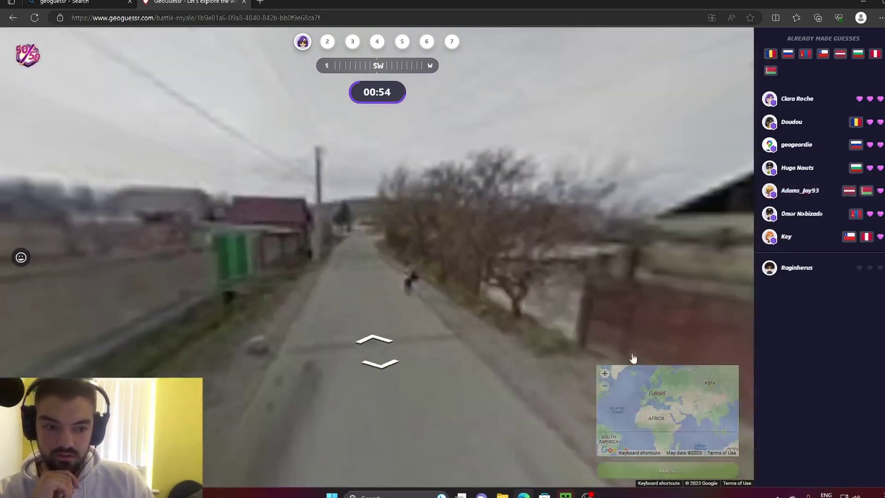
scroll(635, 337, up, 1)
scroll(635, 338, up, 2)
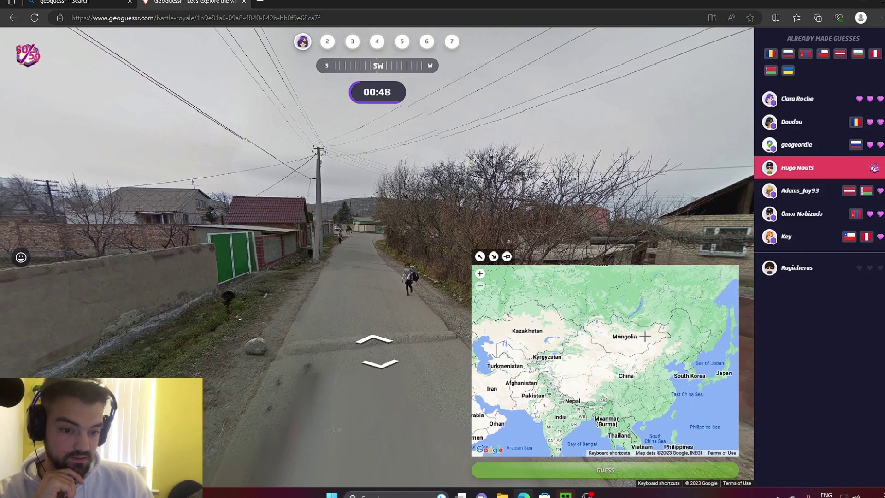
Step: Mark Mongolia, then China, on the map and move farther down the road
click(647, 337)
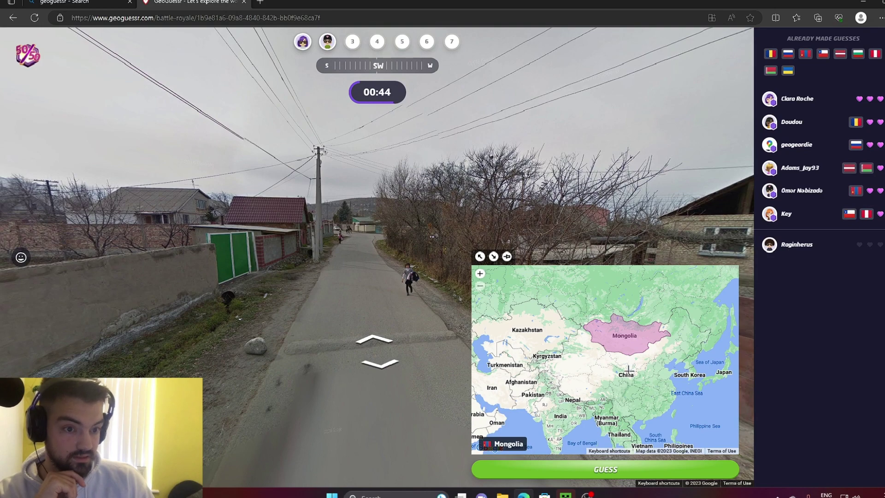
click(629, 373)
drag(584, 362, 611, 363)
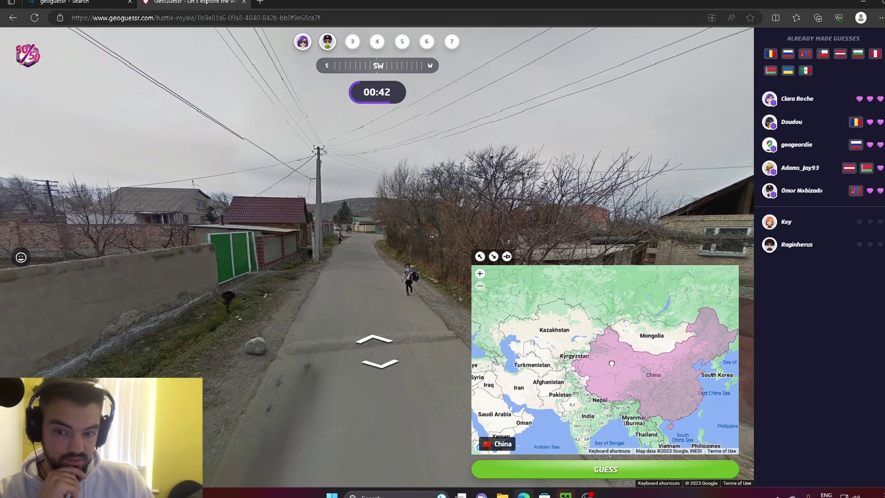
click(306, 311)
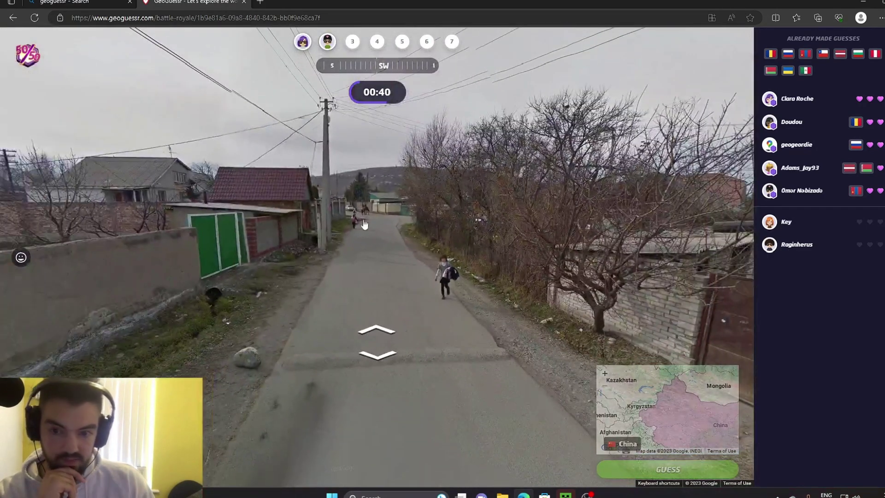
click(364, 225)
click(306, 238)
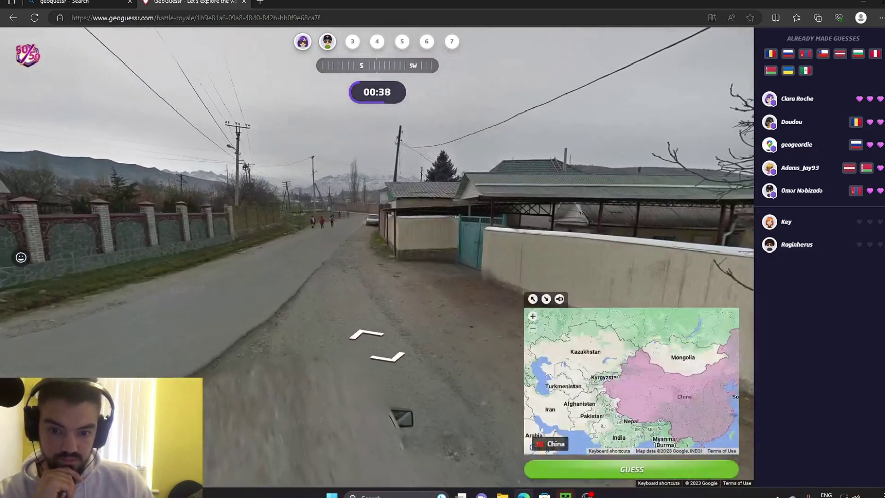
Step: Pan the guess map to Europe and submit Moldova
mouse_move(484, 330)
mouse_down()
mouse_move(580, 323)
mouse_move(558, 318)
mouse_up()
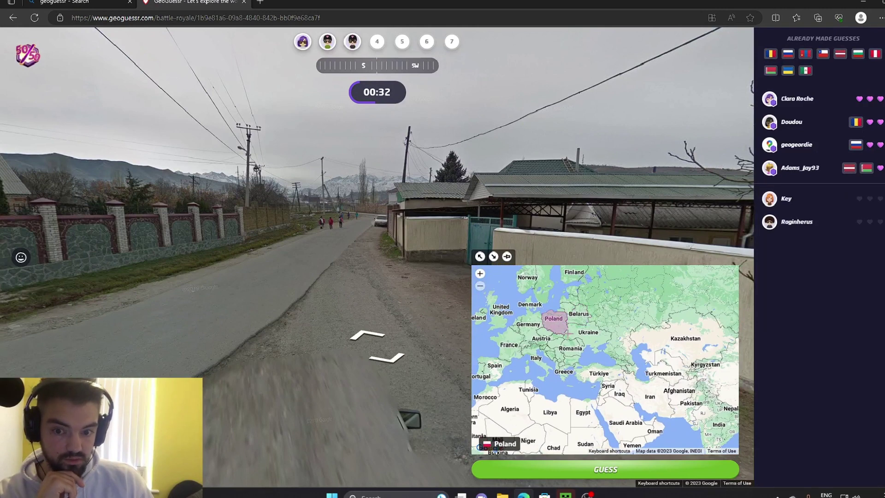
click(577, 343)
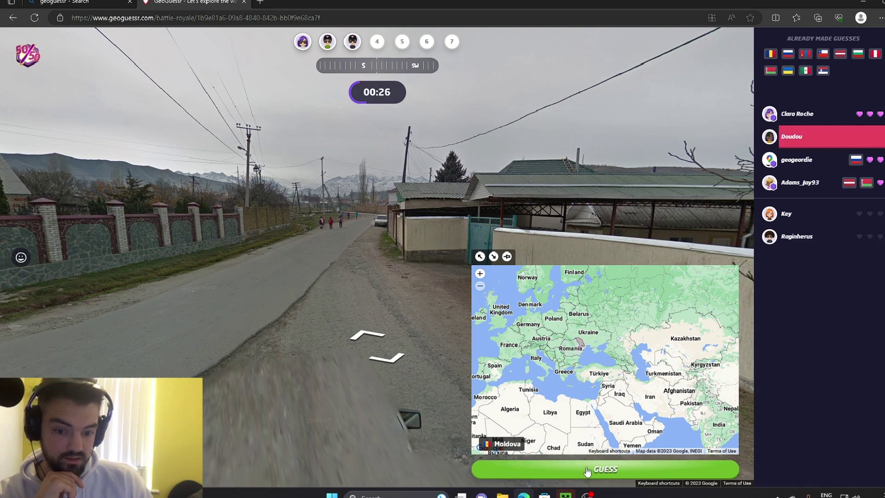
click(587, 470)
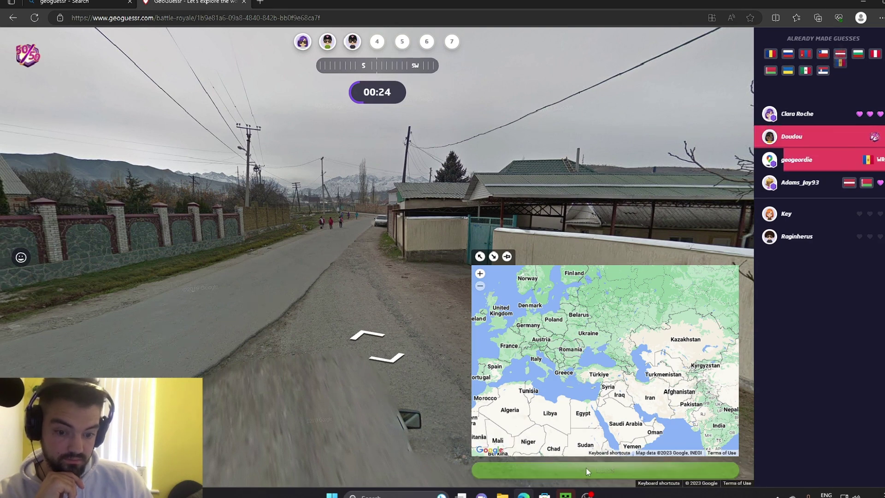
Step: Check the brick wall and roadside sign, then submit a Kazakhstan guess
click(340, 229)
click(360, 245)
drag(415, 271, 352, 269)
click(352, 269)
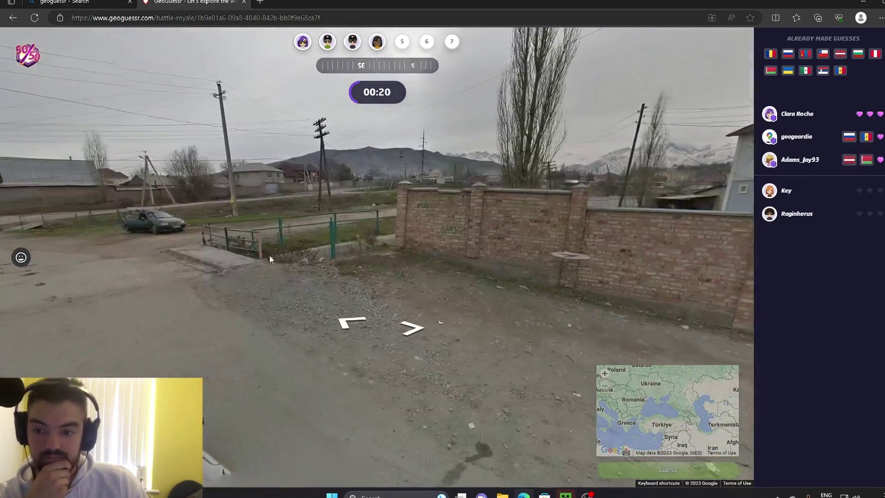
click(319, 237)
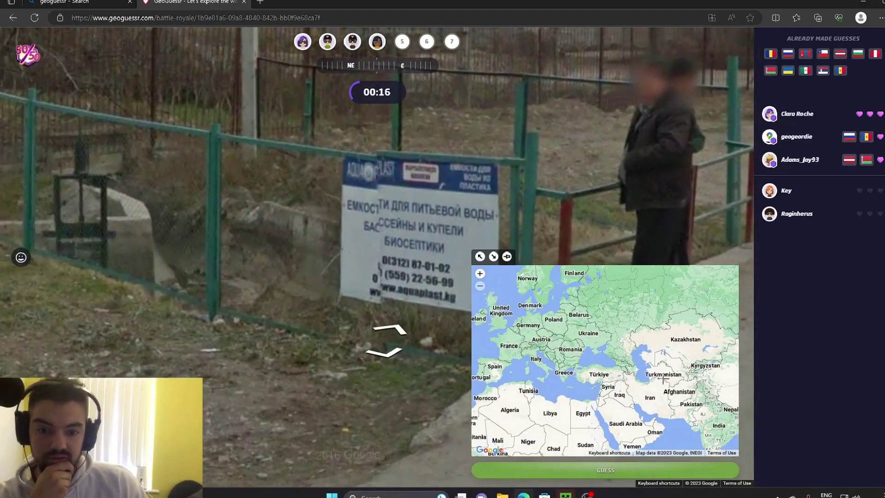
drag(656, 373, 683, 356)
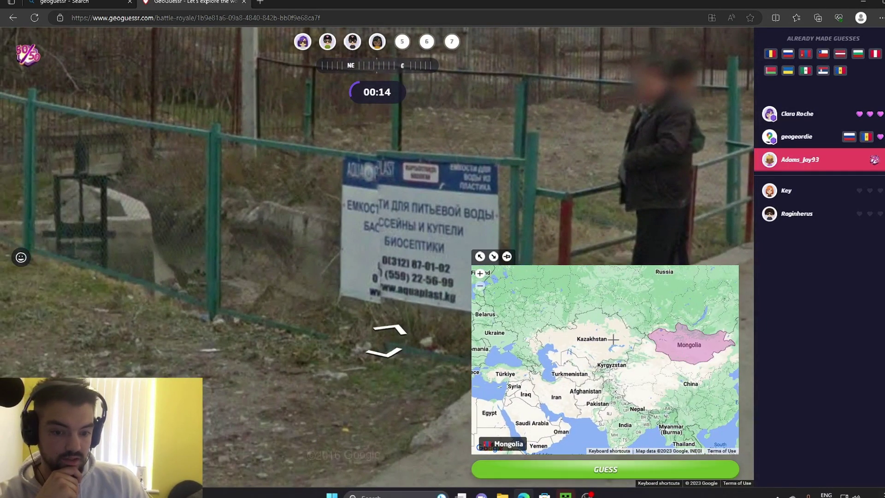
click(602, 478)
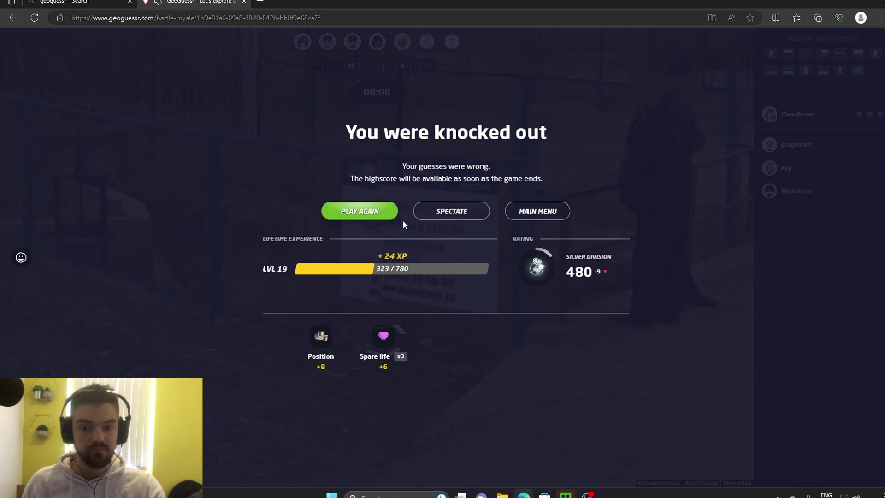
Step: Spectate, highlight the revealed answer Kyrgyz Republic, and join a new ranked match
click(430, 213)
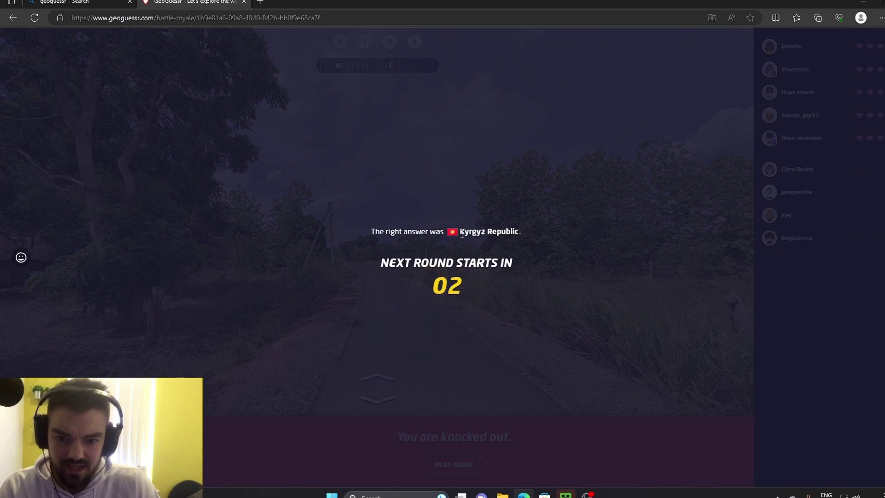
drag(459, 232, 517, 237)
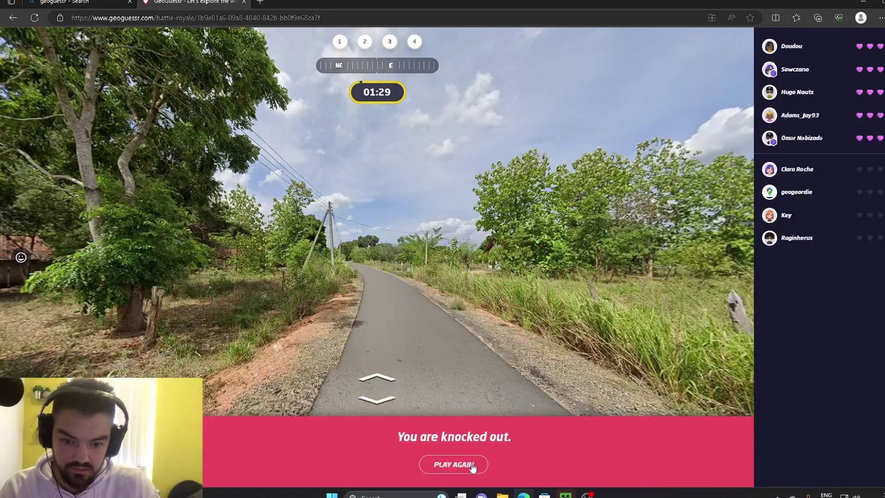
click(472, 466)
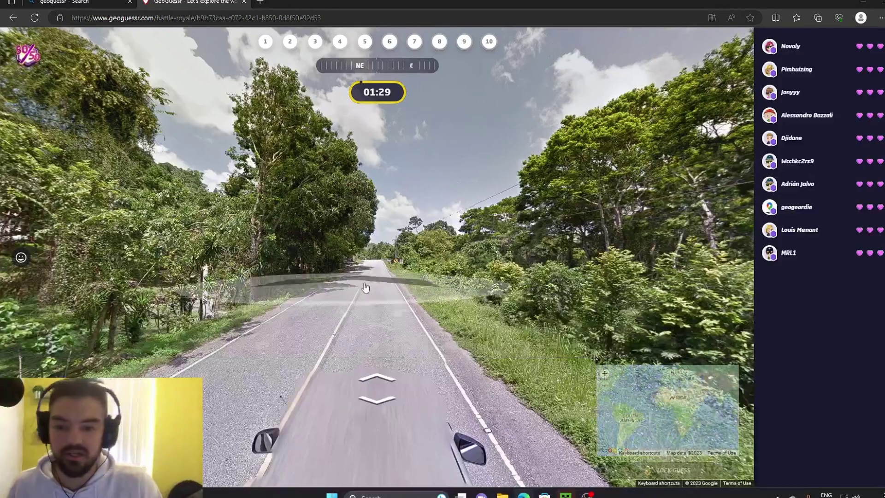
Step: Advance down the jungle road, checking the road surface and a roadside sign
click(352, 343)
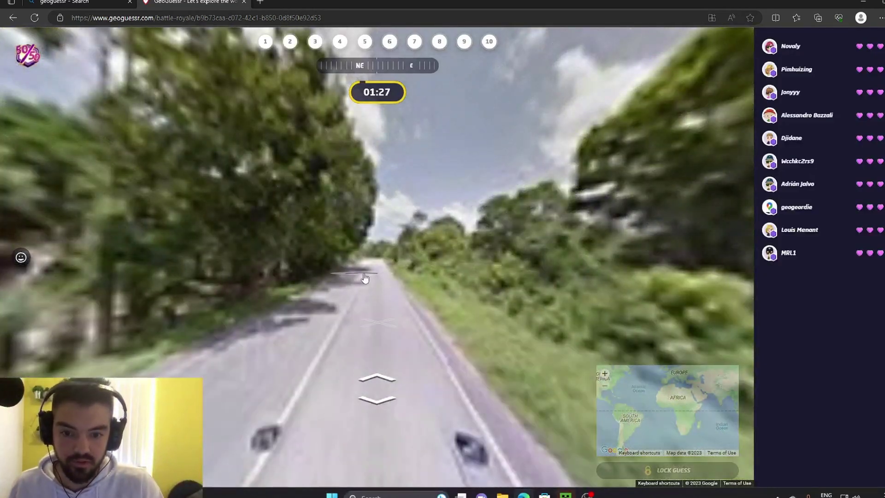
click(376, 376)
mouse_move(394, 366)
mouse_down()
mouse_move(365, 54)
mouse_move(415, 298)
mouse_up()
click(442, 305)
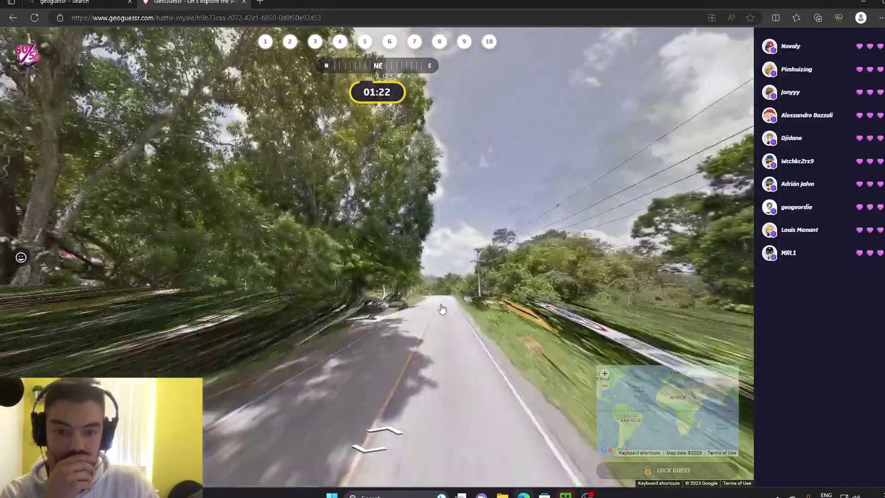
click(441, 309)
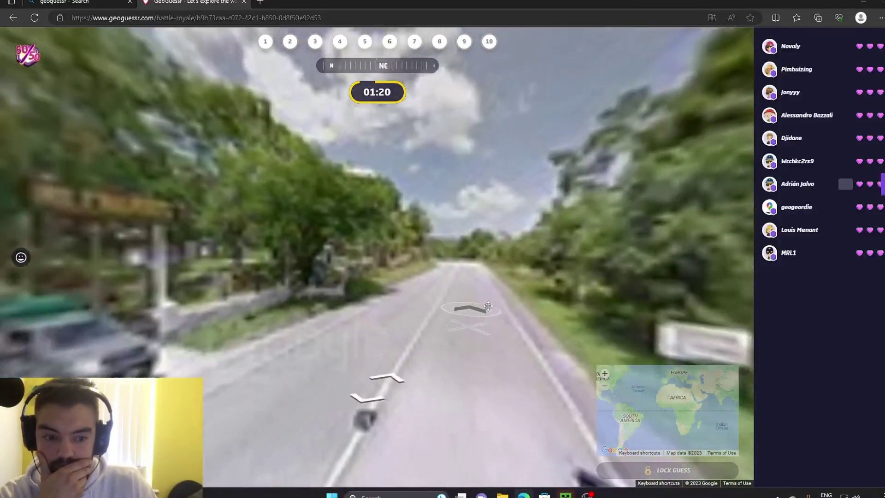
click(464, 306)
drag(291, 301, 485, 304)
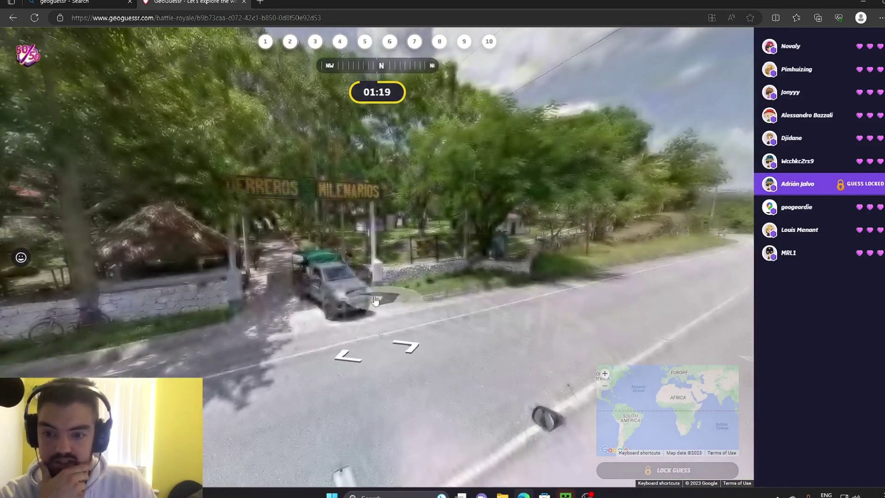
click(516, 277)
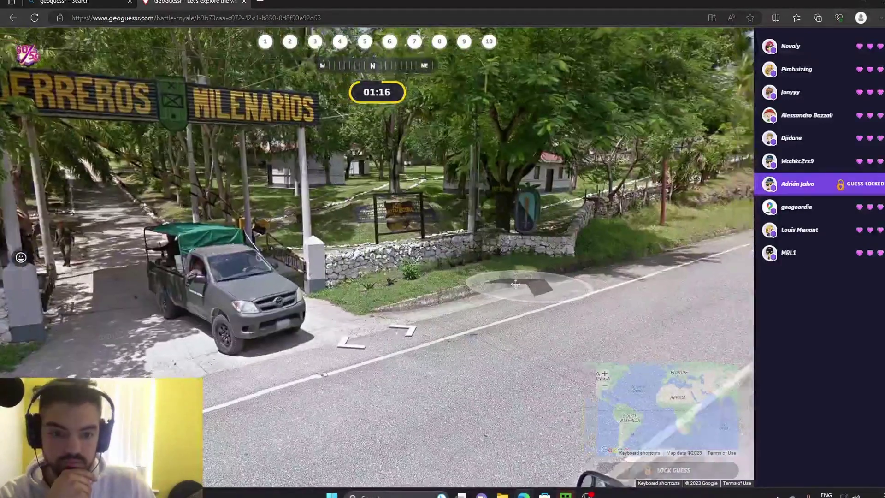
drag(515, 278, 225, 313)
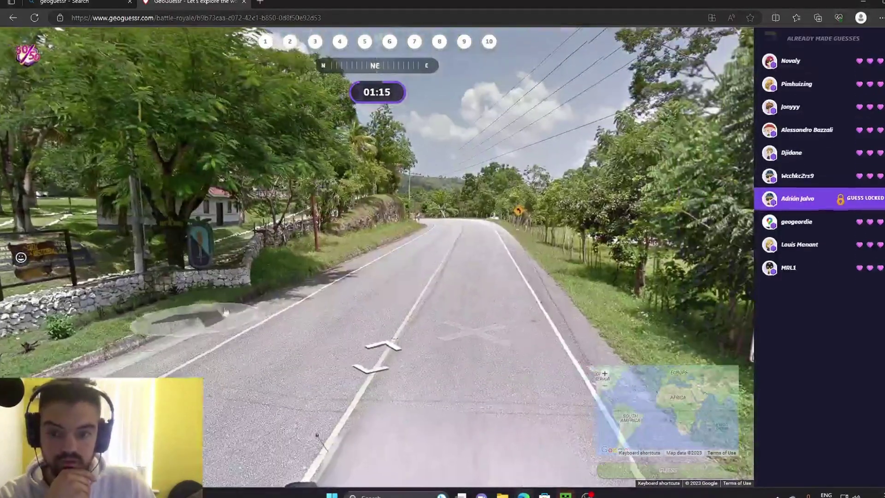
Step: Turn back and follow the curving road forward
click(445, 237)
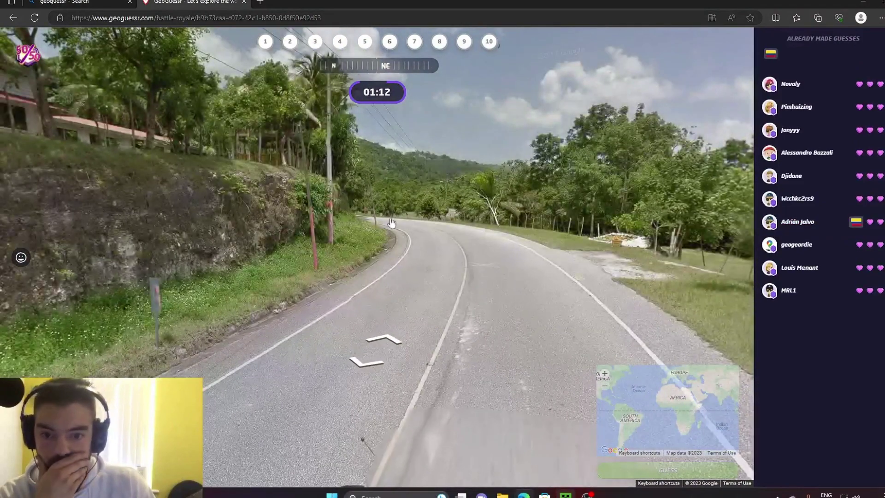
click(391, 222)
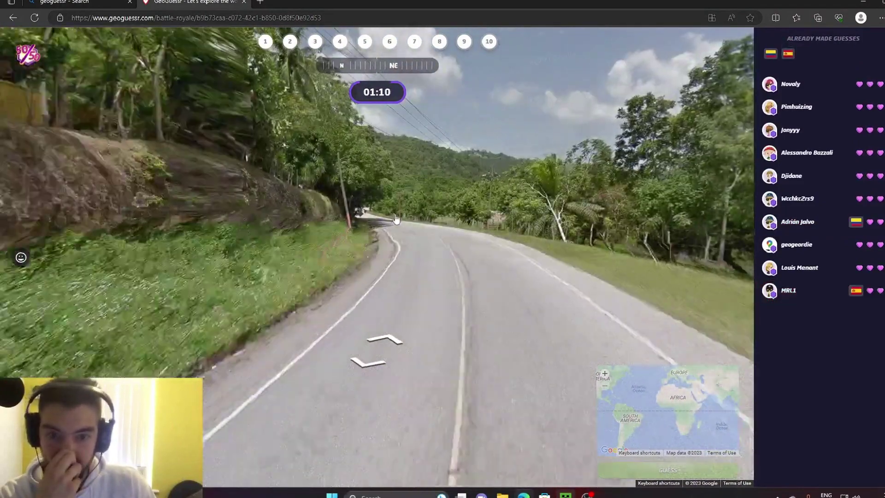
click(395, 219)
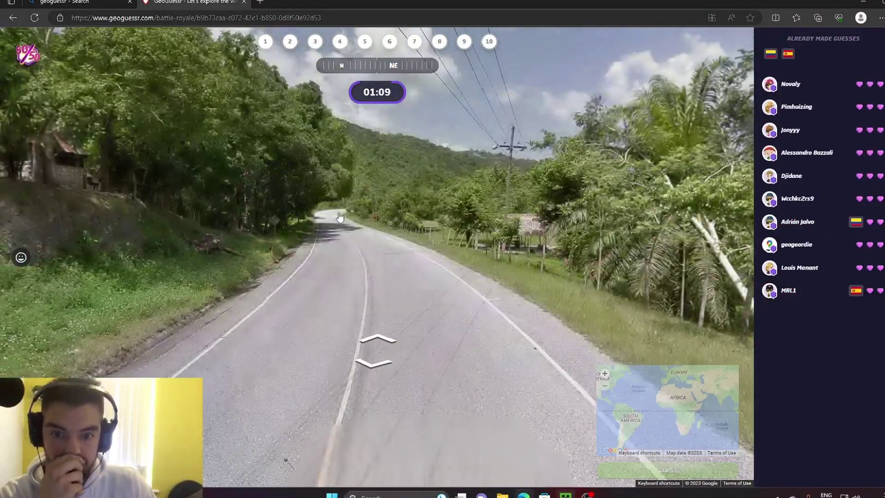
click(338, 218)
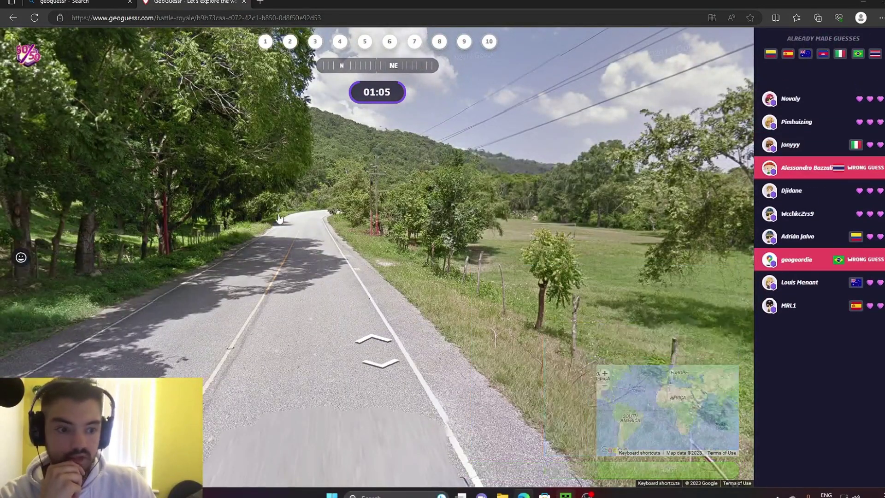
click(297, 220)
click(303, 224)
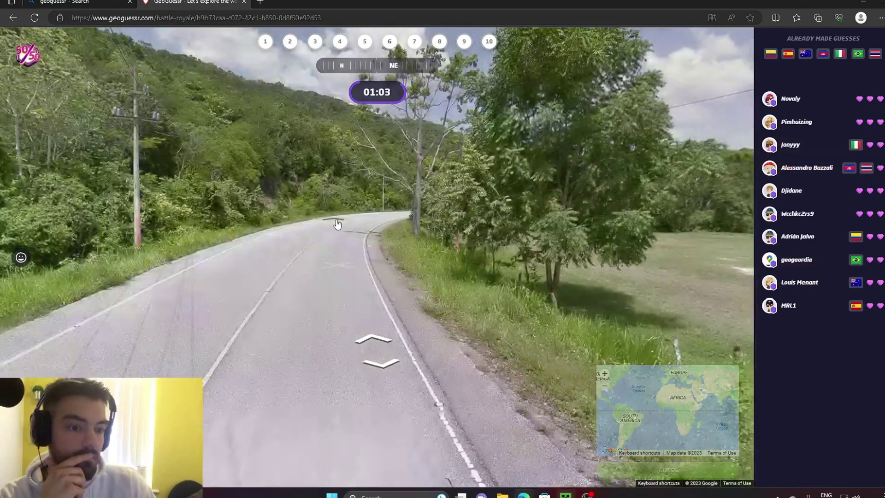
click(332, 221)
Step: Push farther along the winding forest road
click(329, 210)
click(414, 240)
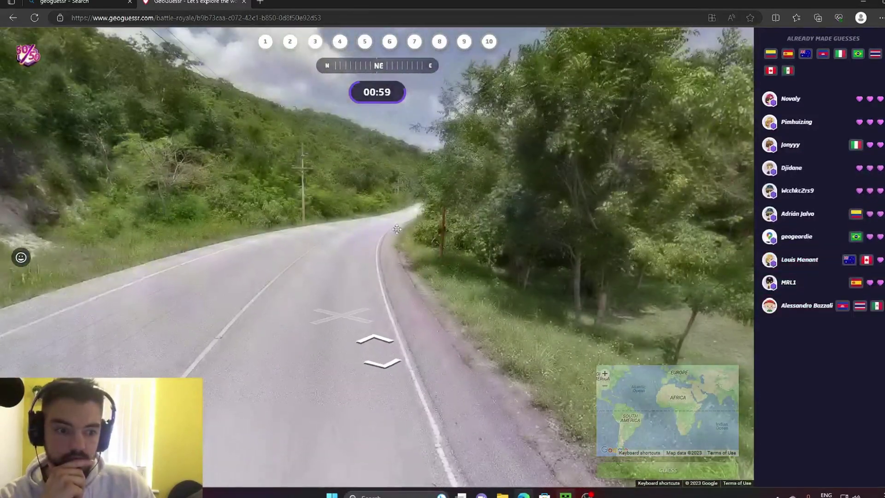
click(384, 231)
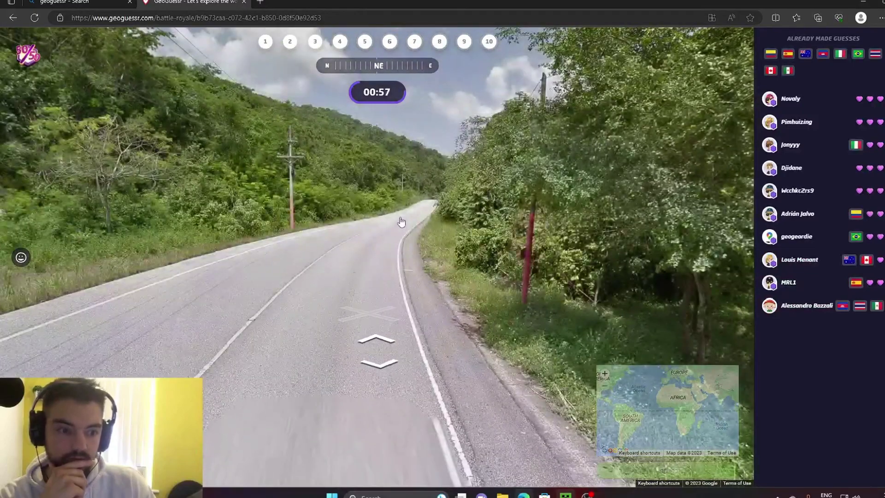
click(400, 211)
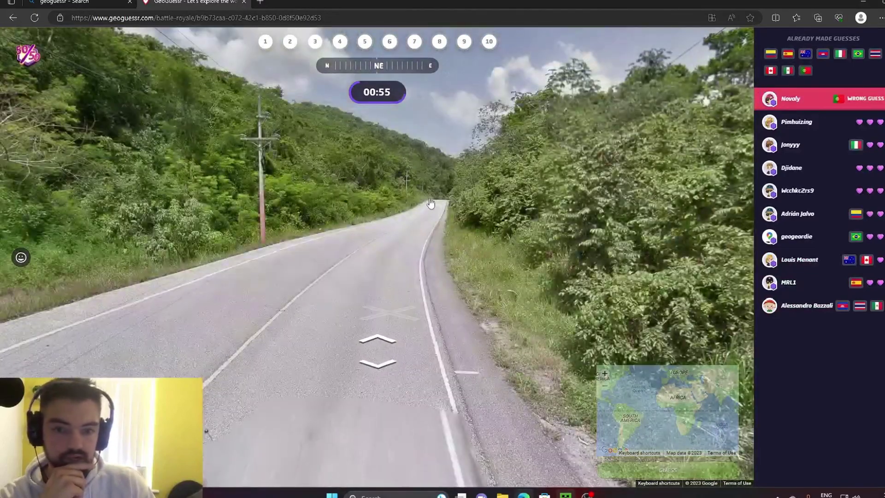
click(450, 205)
click(451, 204)
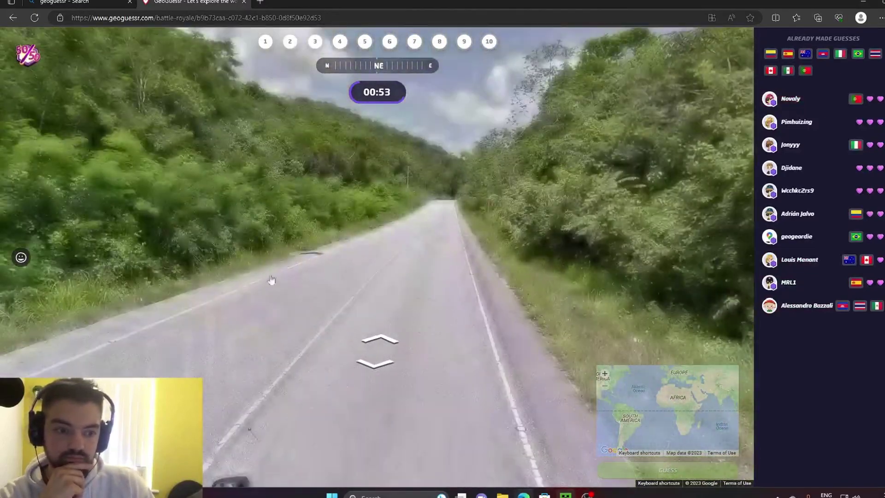
Step: Use the 50/50 power-up, guess Dominican Republic, then spectate and play again
click(23, 55)
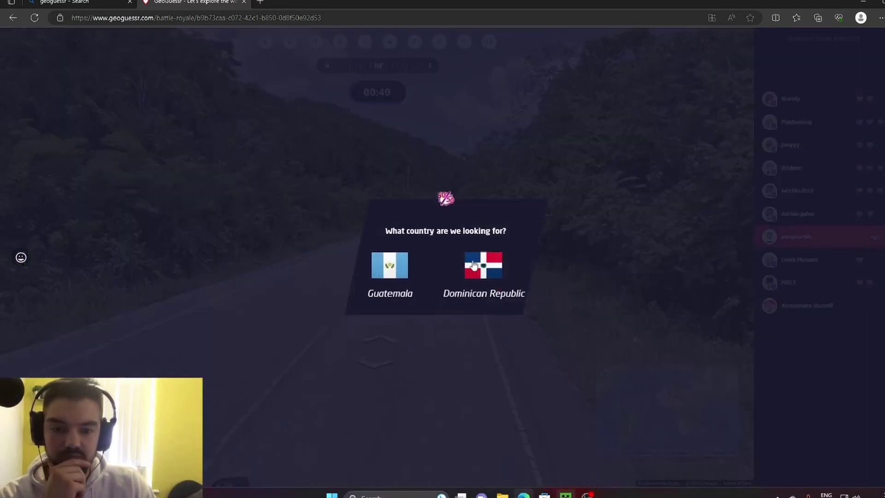
click(479, 267)
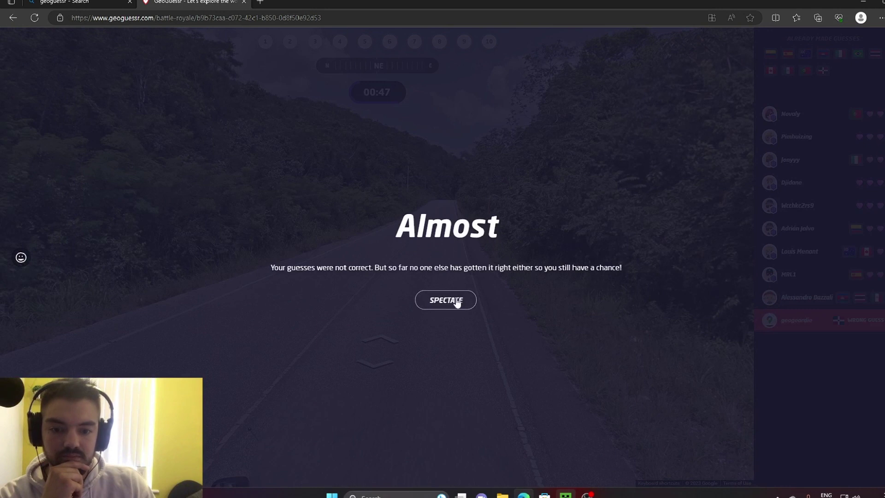
click(456, 304)
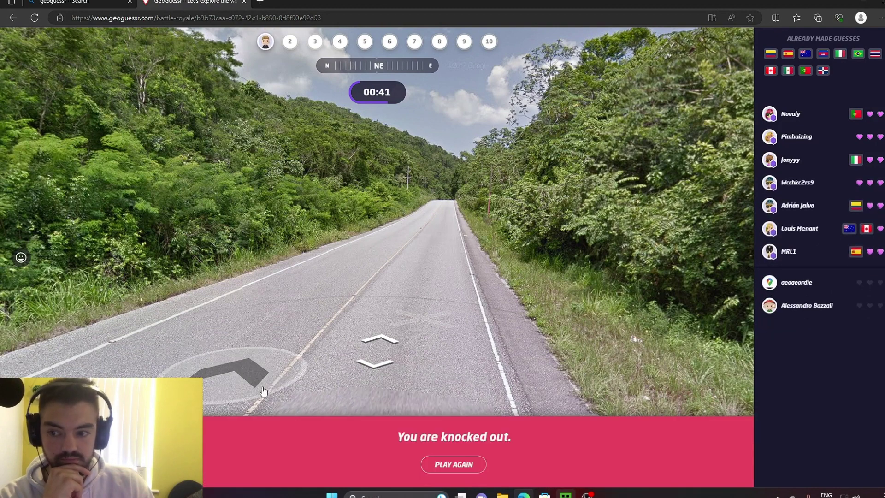
click(464, 464)
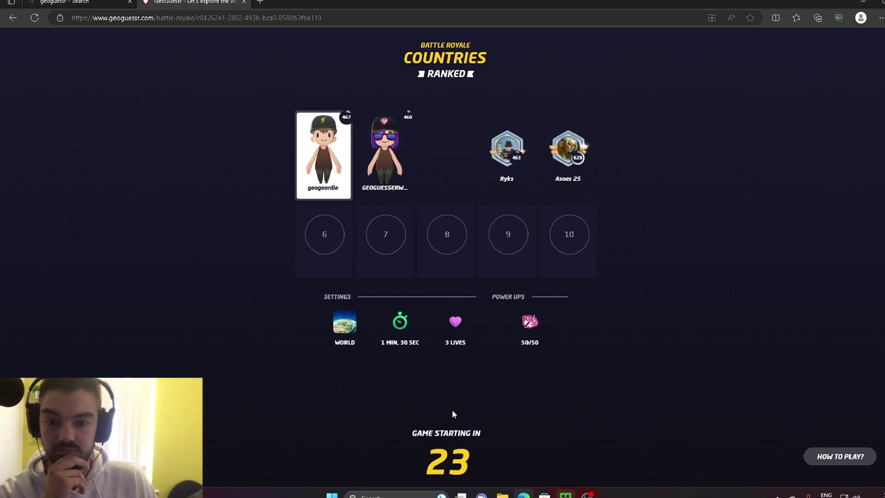
click(381, 191)
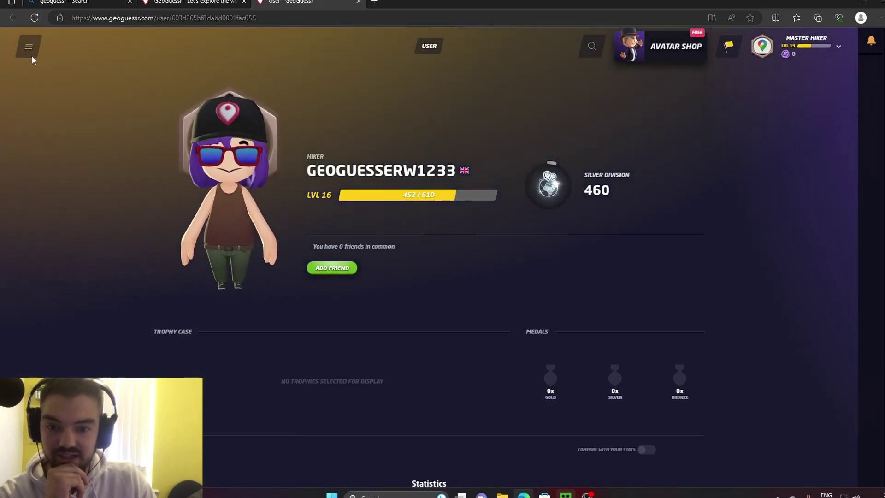
click(360, 3)
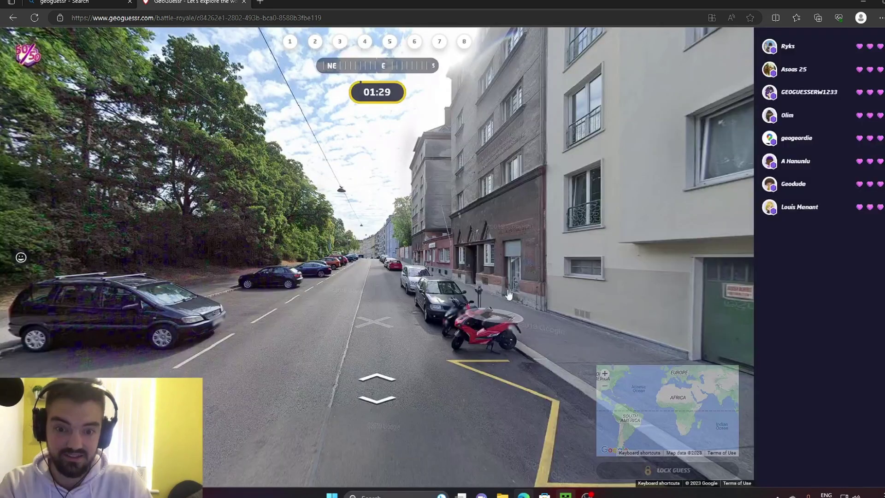
Step: Inspect the street by the green garage door, then guess Austria and submit
click(649, 217)
click(271, 196)
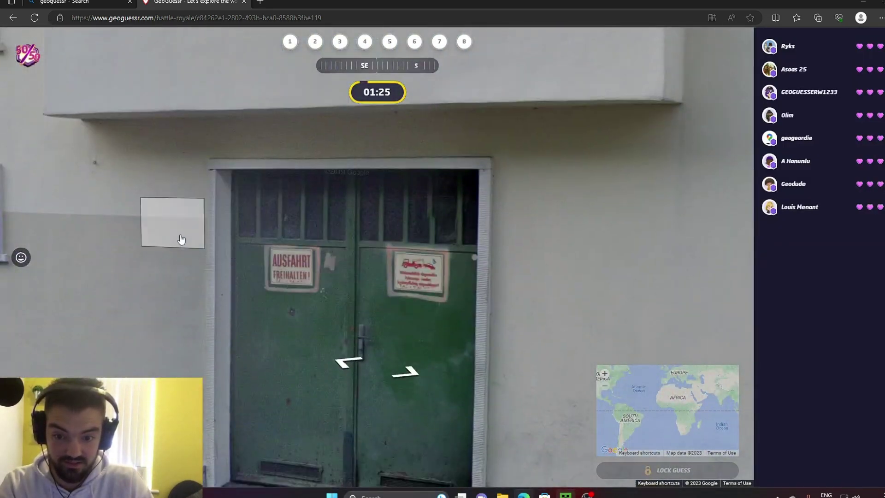
scroll(299, 282, down, 3)
scroll(257, 267, up, 3)
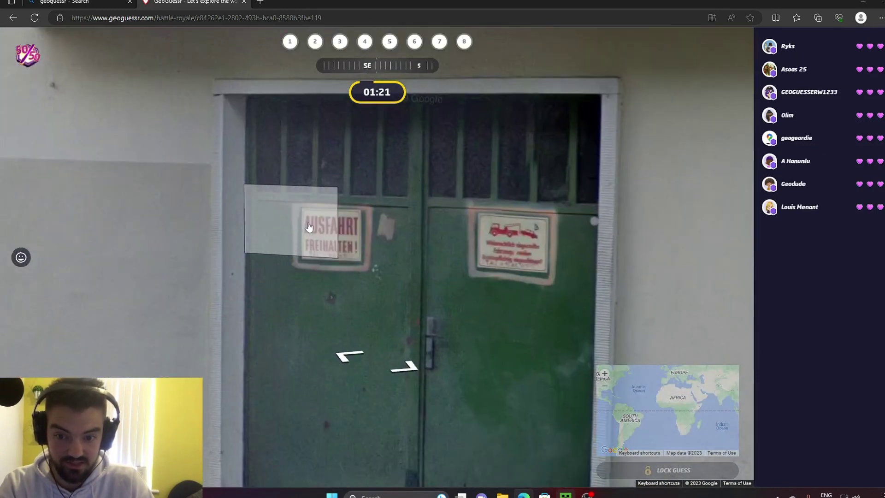
scroll(493, 296, down, 3)
drag(494, 296, 277, 257)
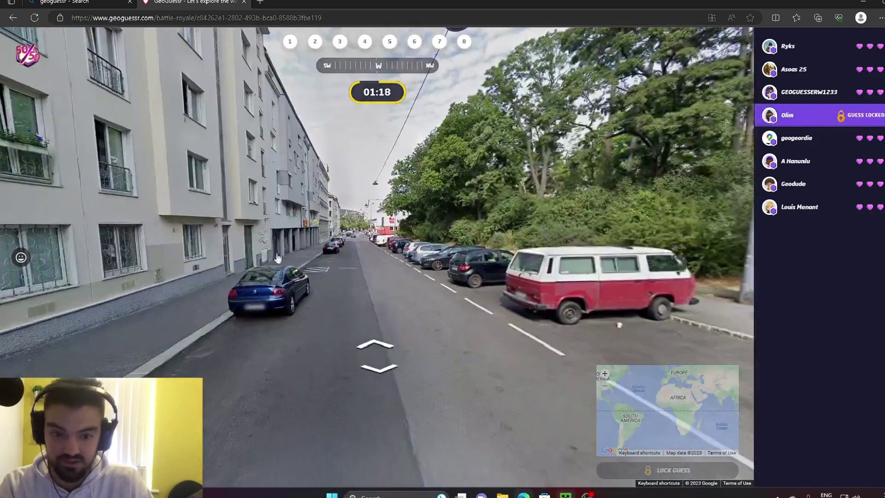
click(371, 239)
mouse_move(664, 411)
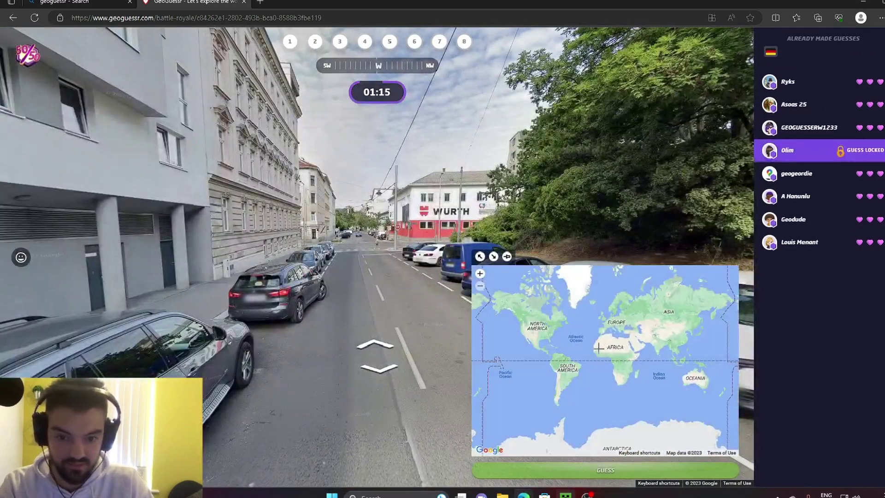
scroll(599, 348, up, 1)
scroll(606, 332, up, 1)
scroll(611, 317, up, 1)
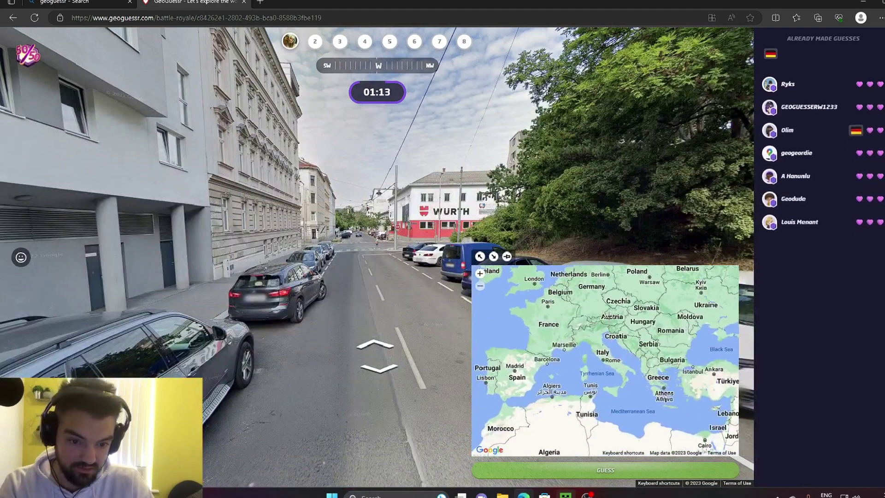
click(611, 316)
click(615, 470)
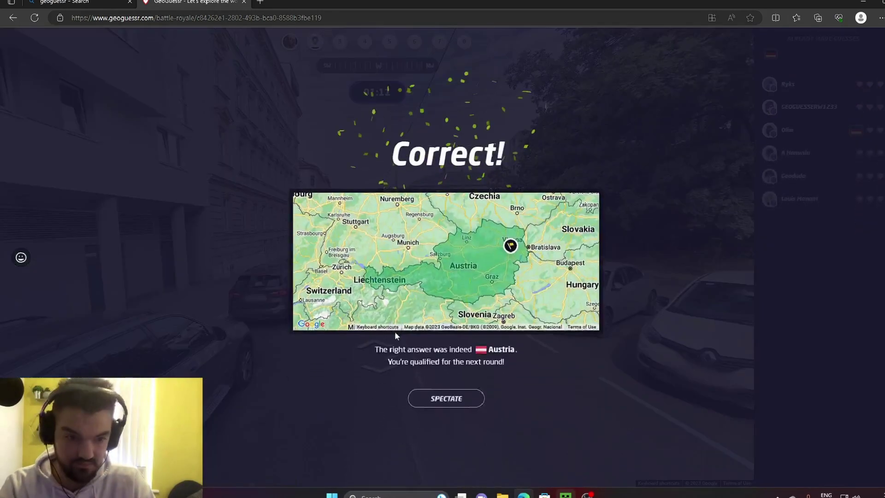
Step: Spectate and move along the street toward the Würth intersection while waiting
click(445, 394)
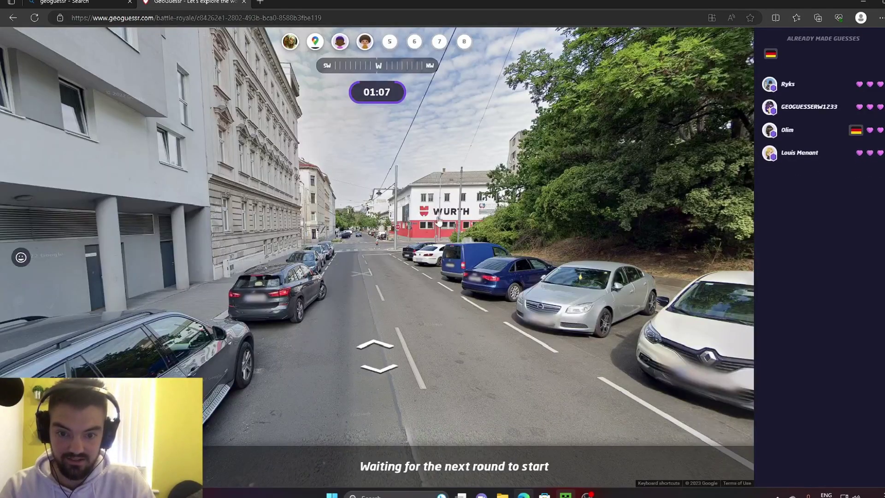
click(406, 269)
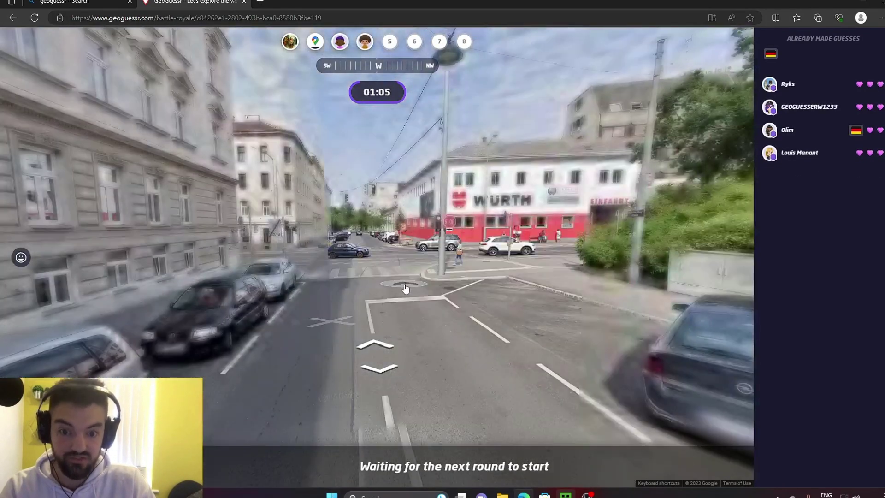
click(398, 281)
drag(516, 302, 366, 285)
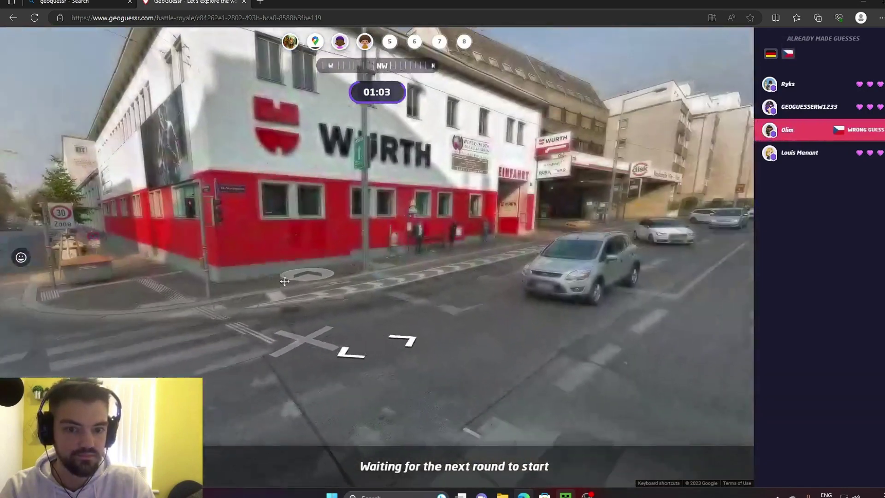
click(366, 285)
scroll(341, 167, up, 3)
scroll(341, 167, up, 1)
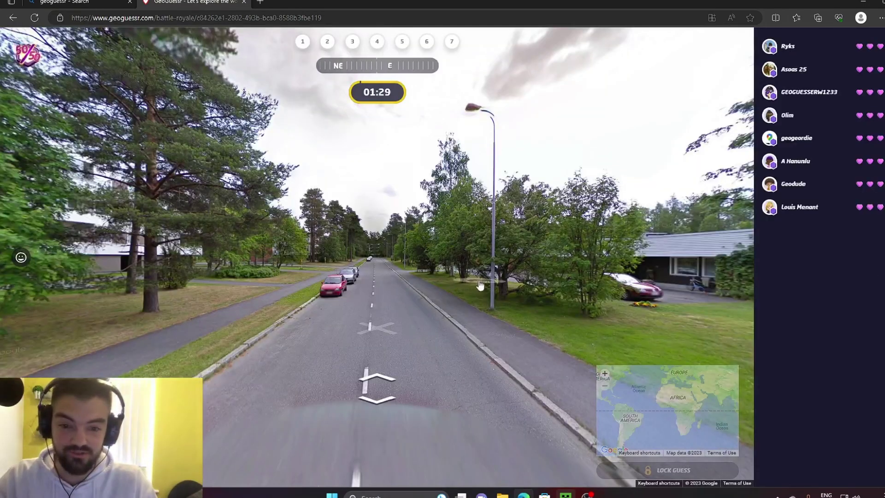
Step: Travel along the residential road and turn toward the white building and its sign
drag(390, 278, 451, 224)
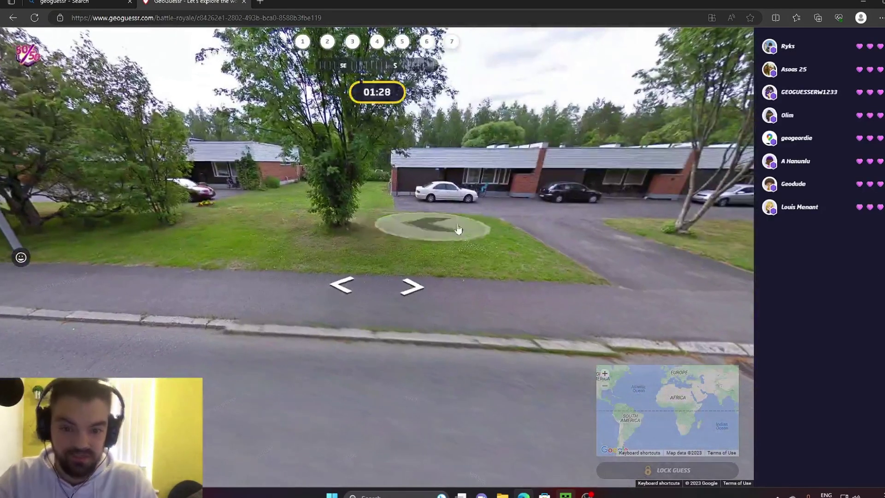
click(451, 224)
click(215, 181)
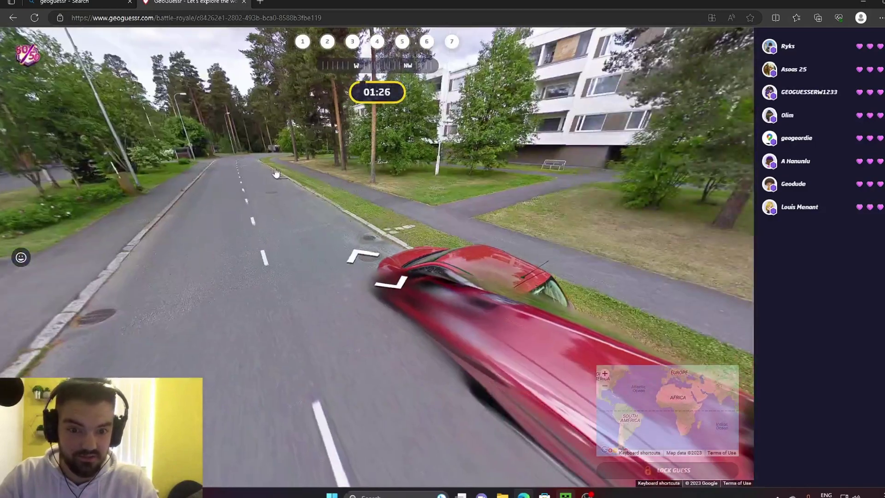
click(245, 172)
click(437, 185)
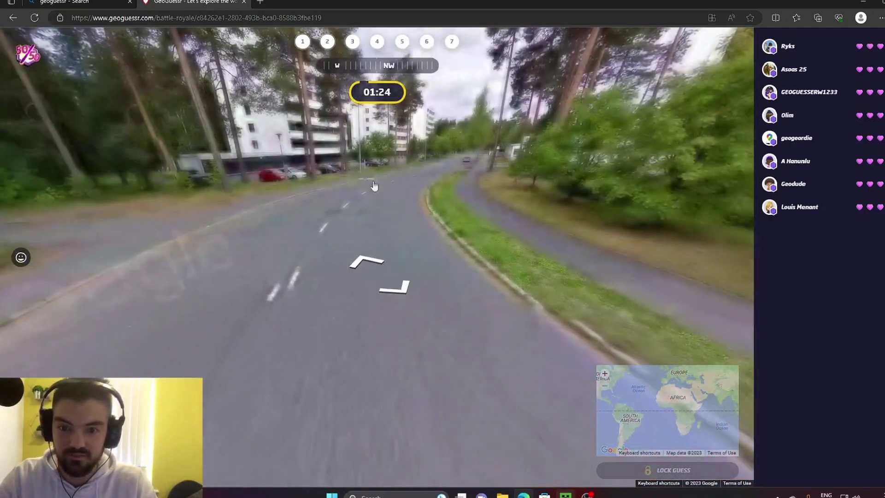
click(480, 194)
click(482, 184)
click(528, 228)
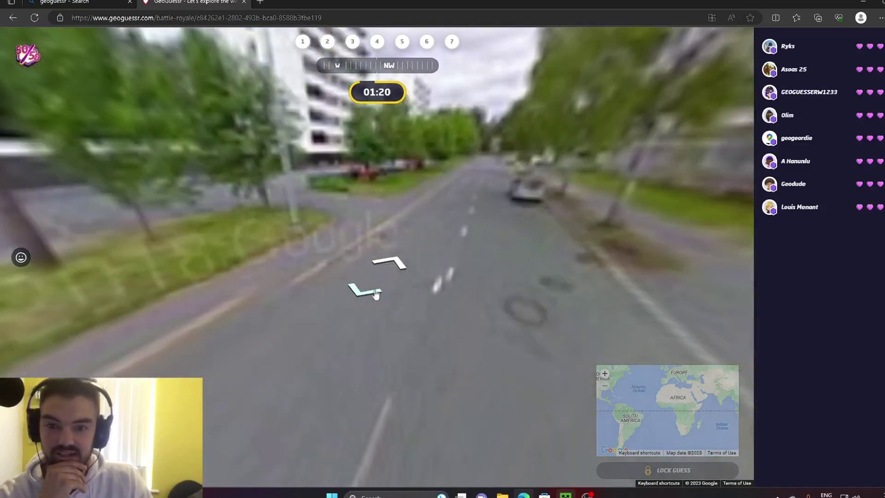
drag(527, 228, 174, 218)
click(327, 189)
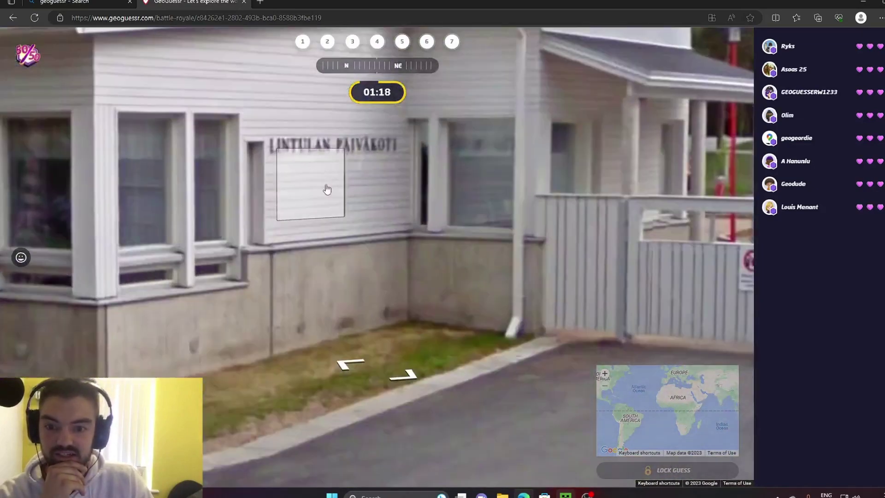
Step: Inspect the white building up close, then move through the grassy intersection
click(302, 346)
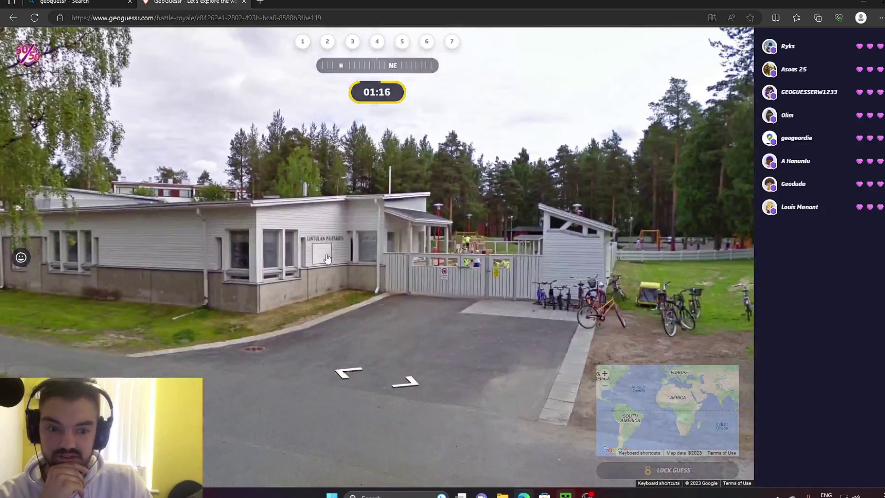
click(322, 255)
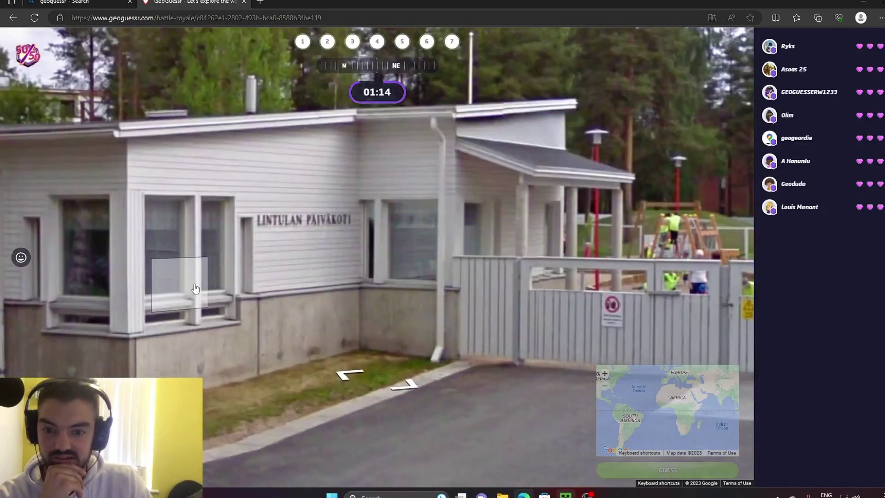
click(353, 305)
drag(277, 217, 412, 218)
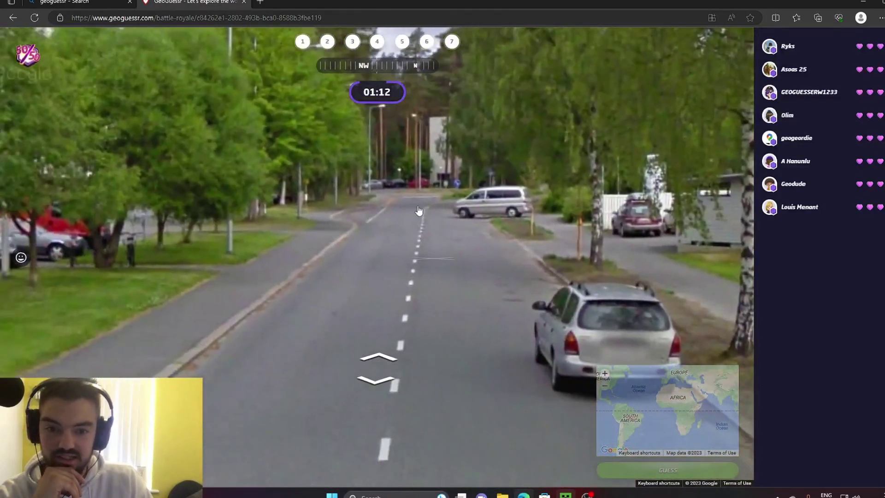
click(419, 211)
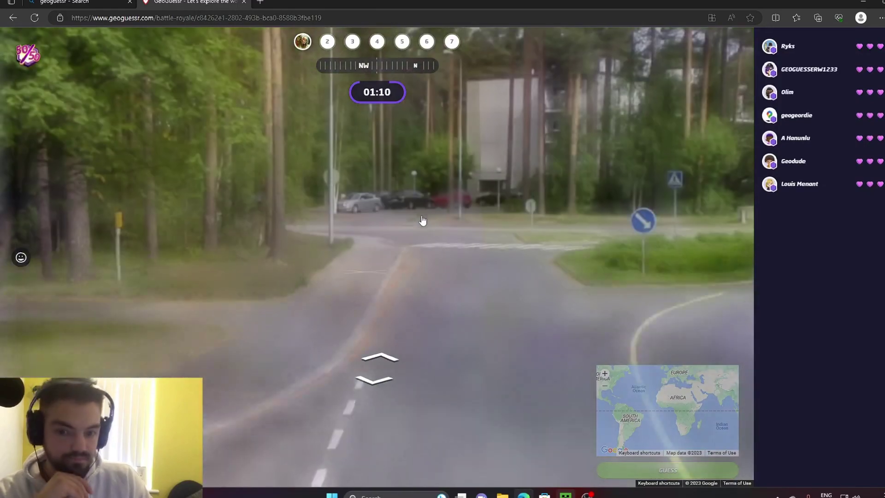
click(423, 223)
click(207, 241)
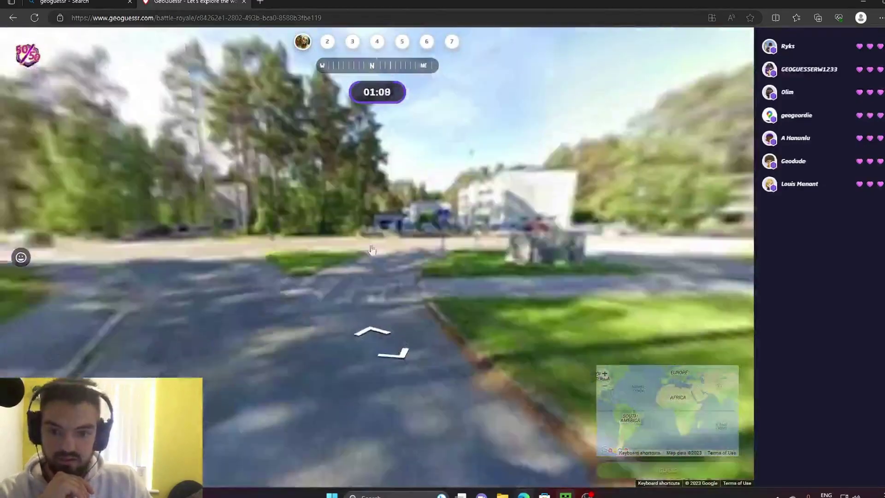
click(395, 250)
Step: Continue down the road toward the white apartment building
drag(623, 208, 417, 204)
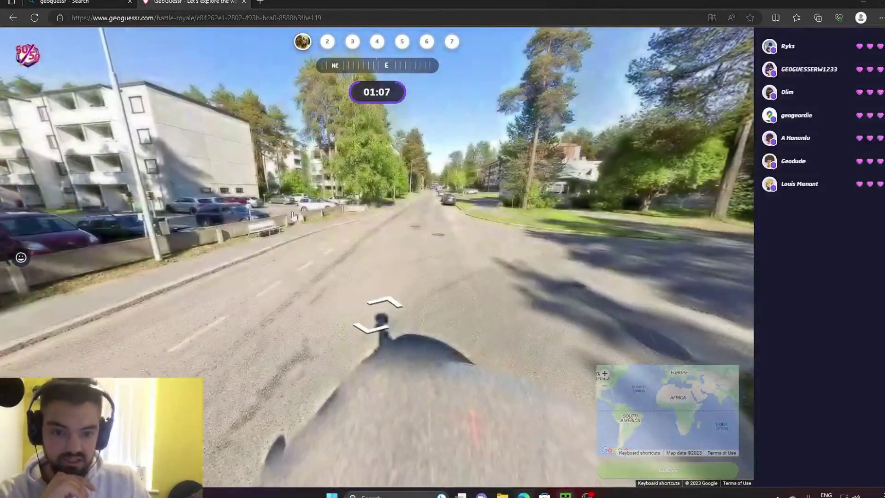
click(417, 204)
click(431, 204)
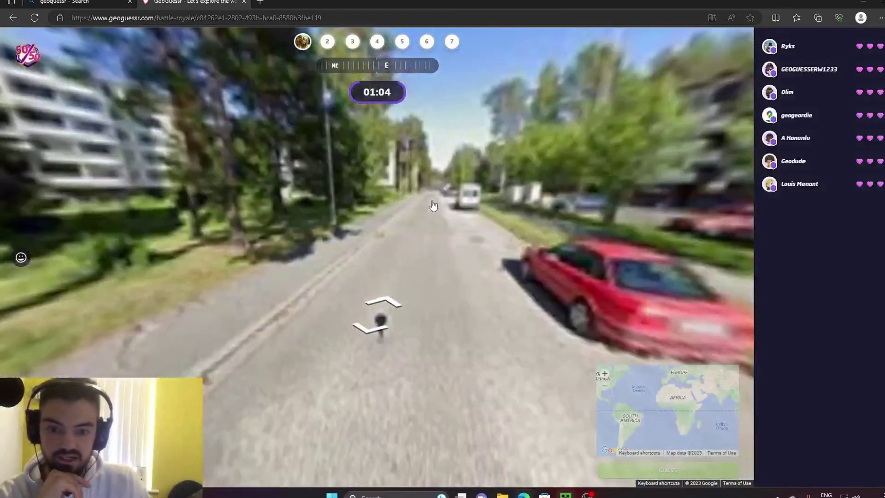
click(431, 204)
click(435, 206)
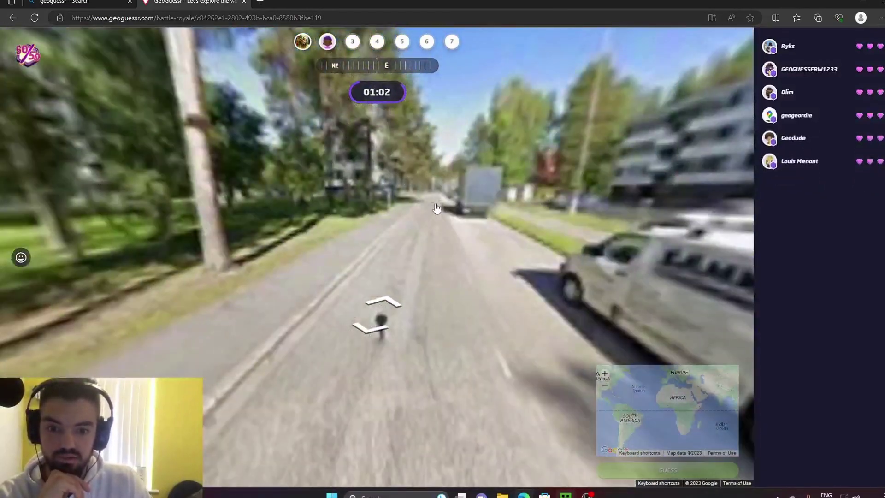
click(436, 207)
click(437, 204)
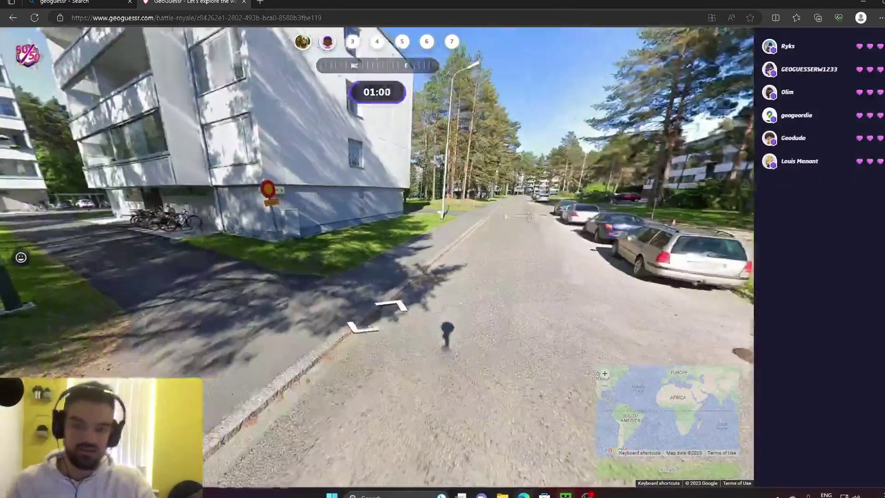
scroll(267, 198, up, 5)
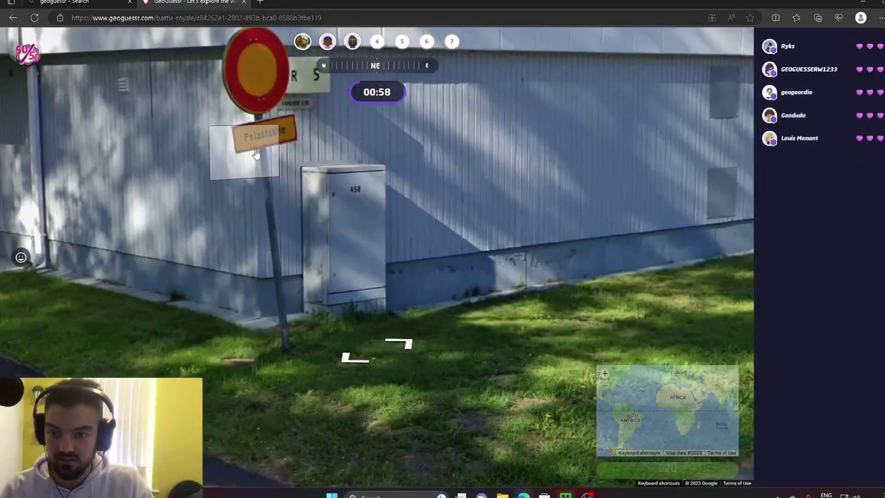
mouse_move(668, 411)
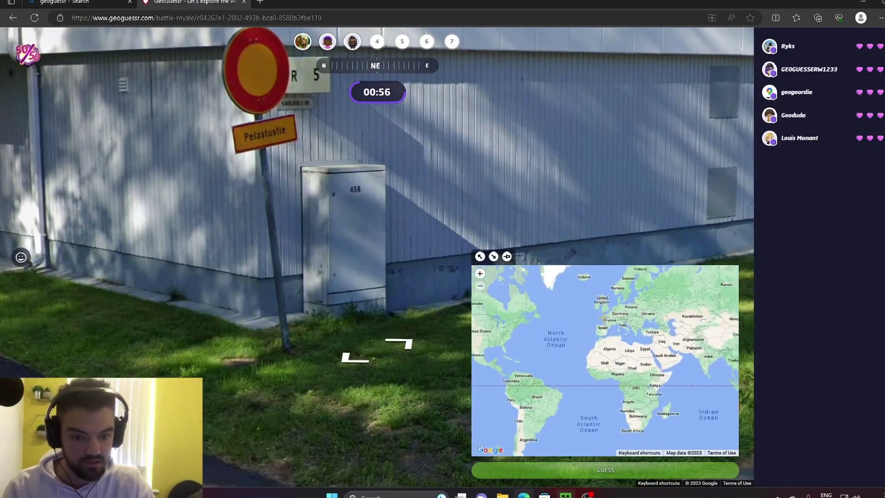
scroll(584, 313, up, 3)
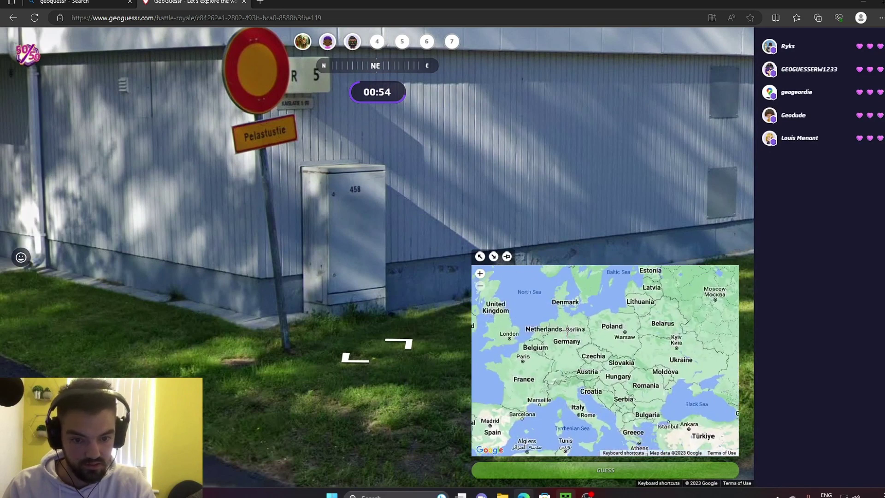
Step: Select countries on the guess map, then step back from the sign
drag(579, 336, 567, 340)
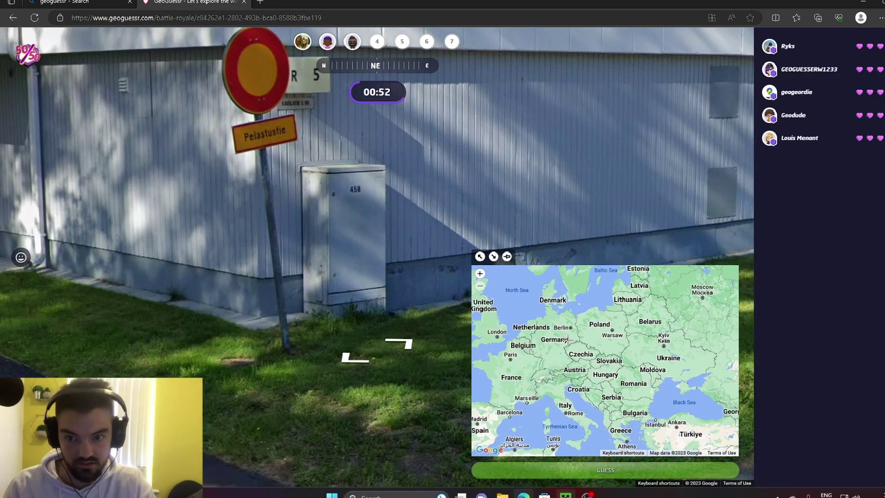
click(533, 327)
click(616, 305)
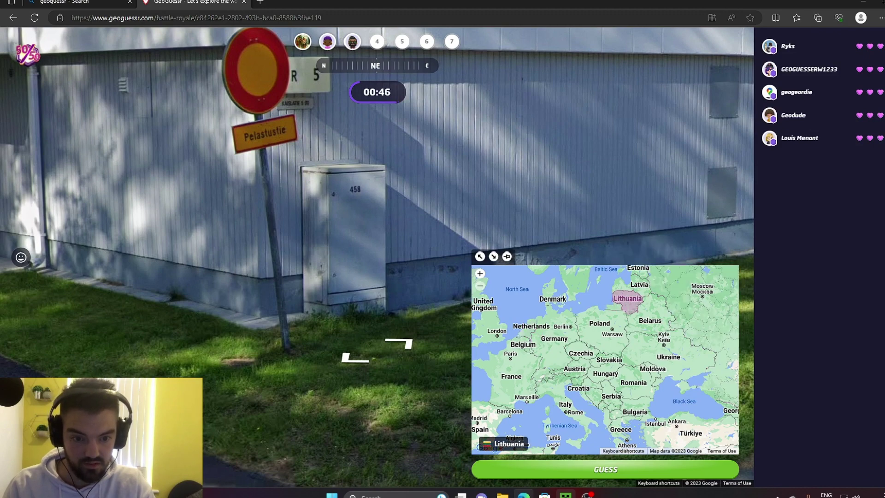
key(Down)
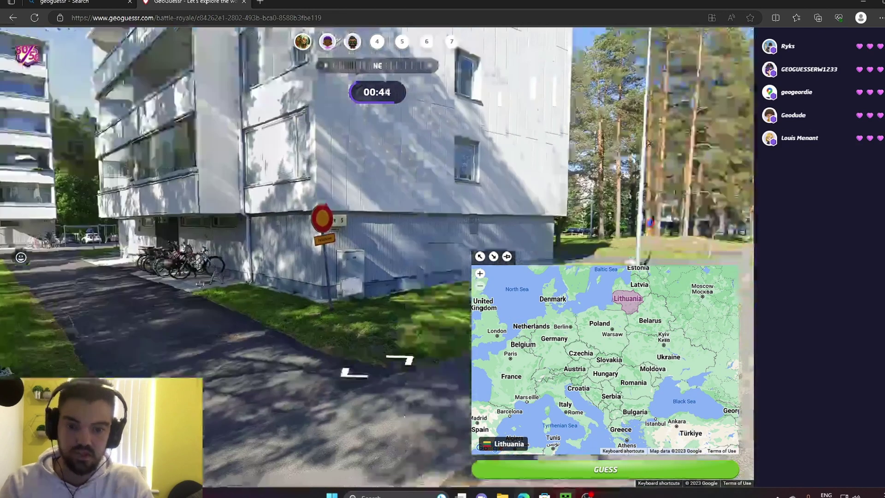
Step: Move further along the road, turning toward the southeast
drag(595, 235, 433, 240)
click(433, 241)
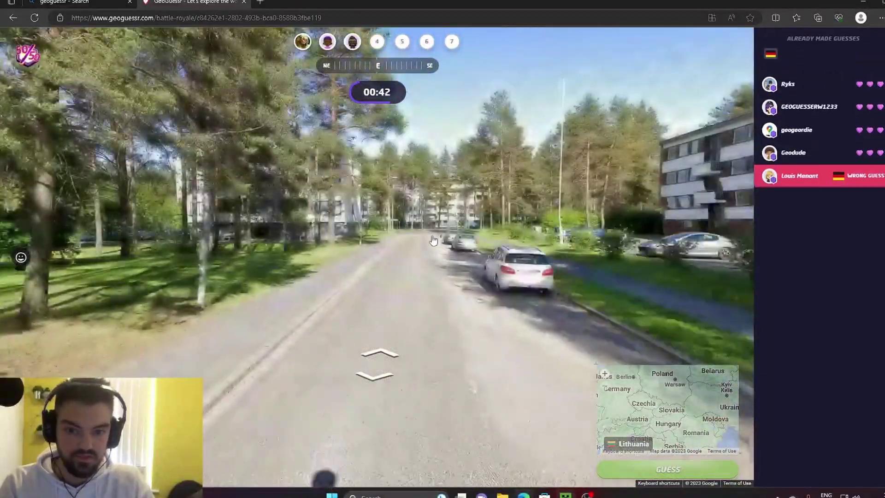
click(433, 241)
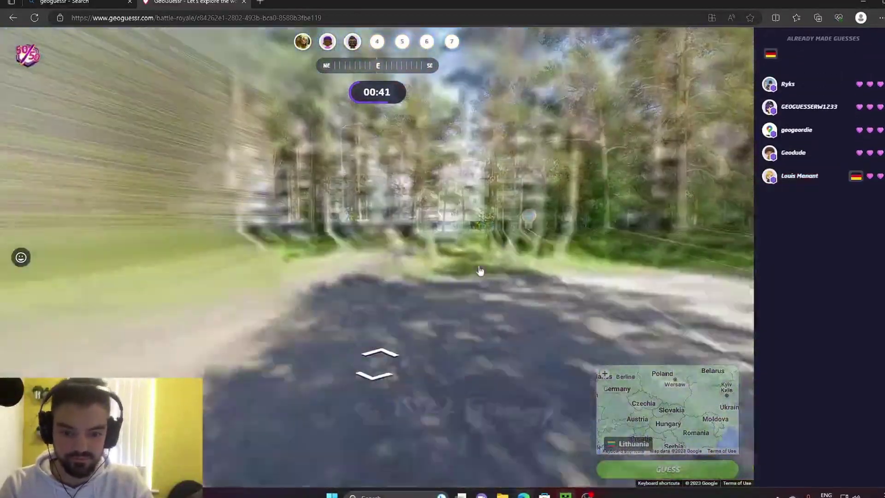
drag(480, 270, 273, 237)
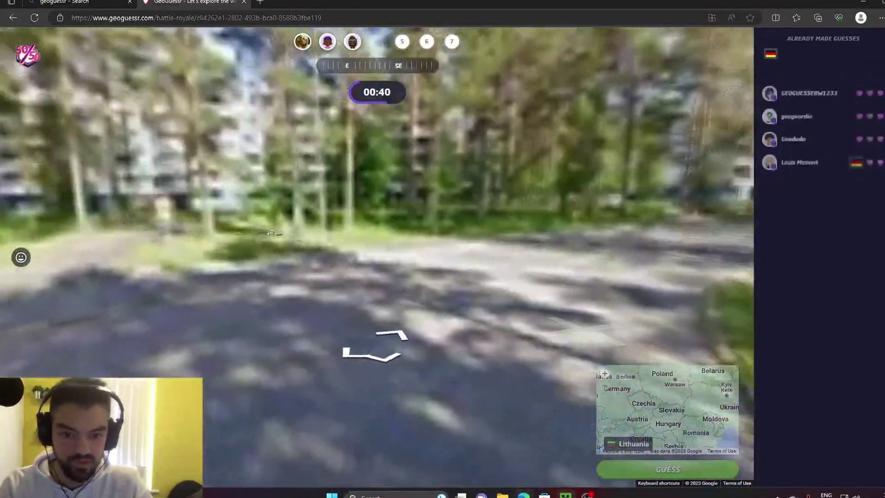
click(609, 277)
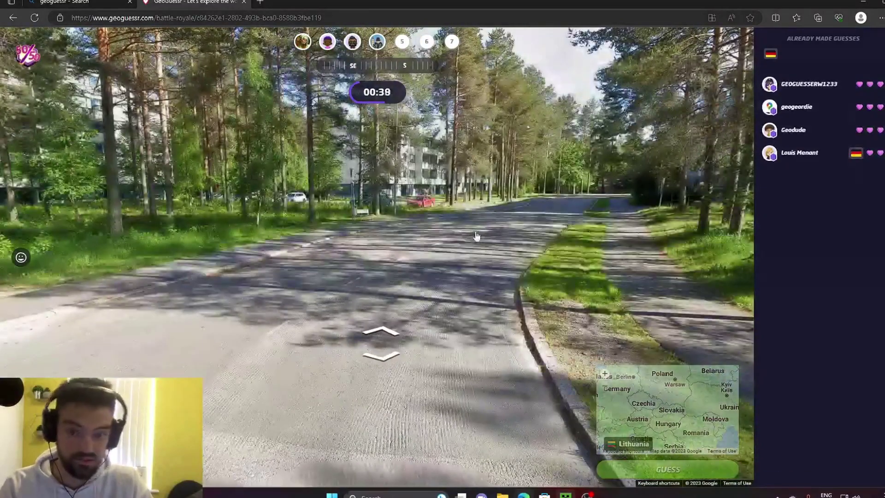
click(565, 228)
Step: Advance and look south, then use the 50/50 power-up and answer Estonia
click(593, 221)
drag(593, 222, 341, 245)
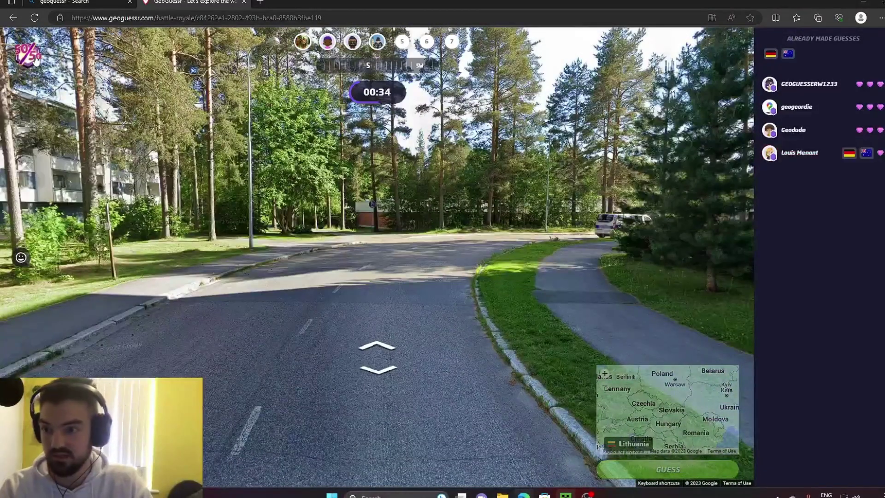
click(35, 58)
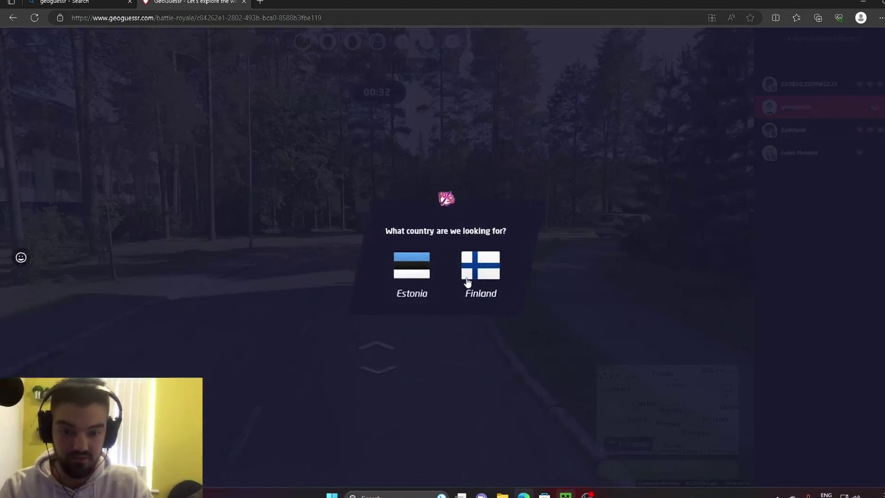
click(427, 268)
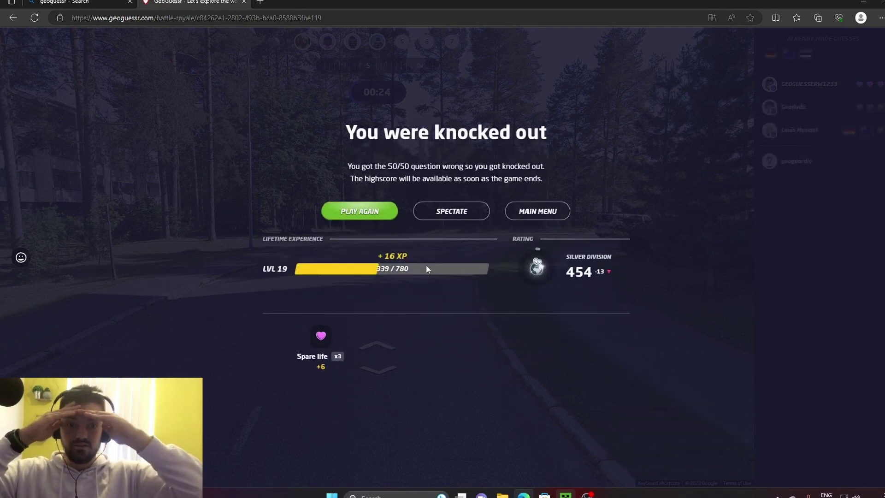
Step: Play again from the knockout screen to join a new Battle Royale game
click(353, 210)
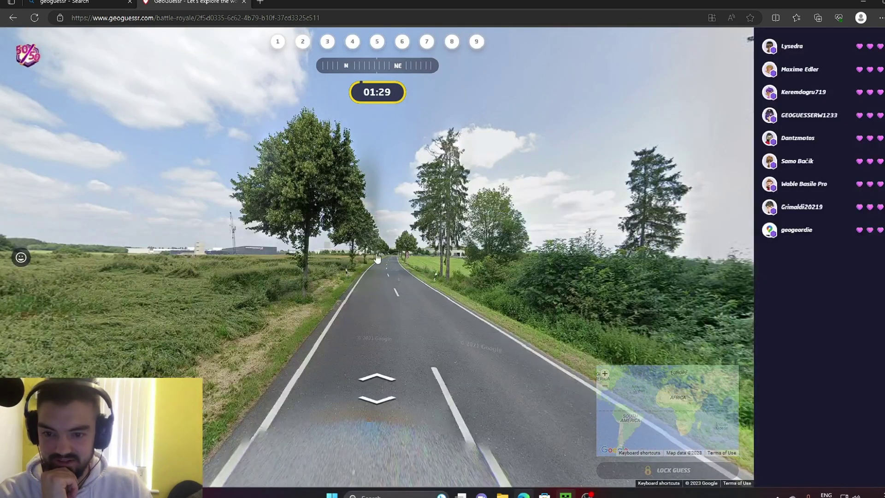
Step: Move down the road past the roundabout toward the Faymonville trailer depot
key(Up)
scroll(213, 255, up, 3)
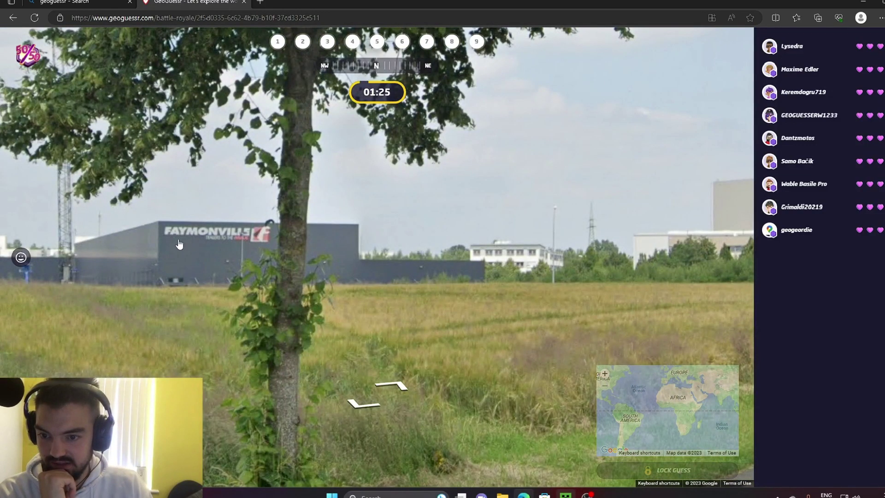
scroll(363, 256, down, 3)
drag(362, 255, 290, 247)
key(Up)
key(Up)
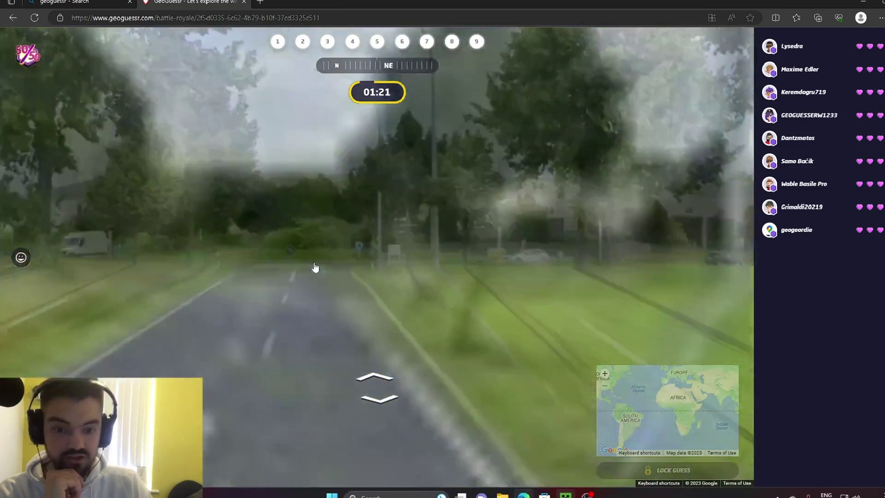
click(296, 279)
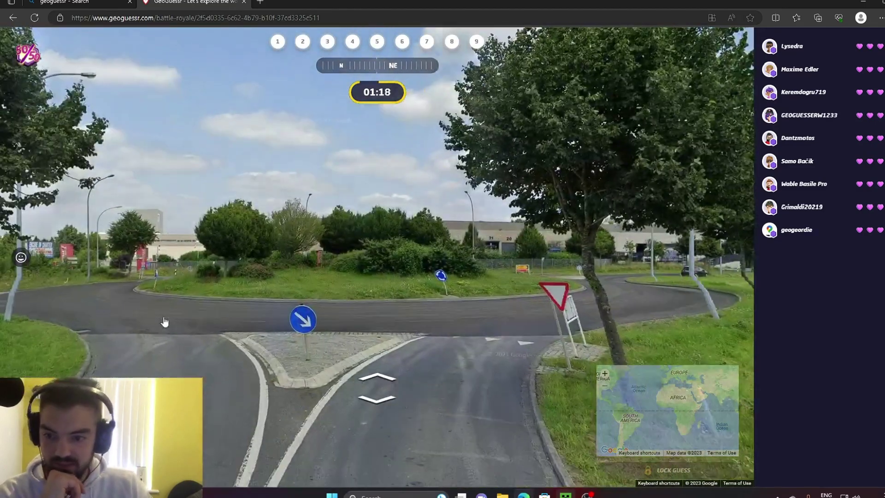
click(164, 322)
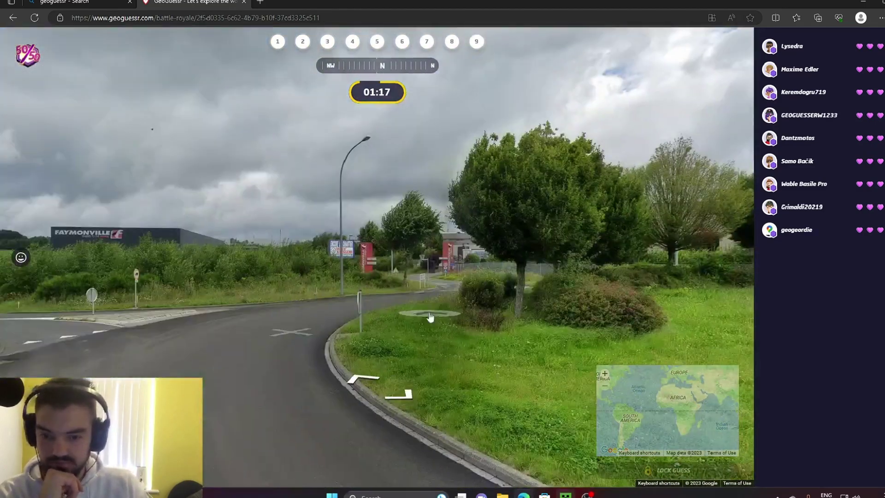
click(503, 314)
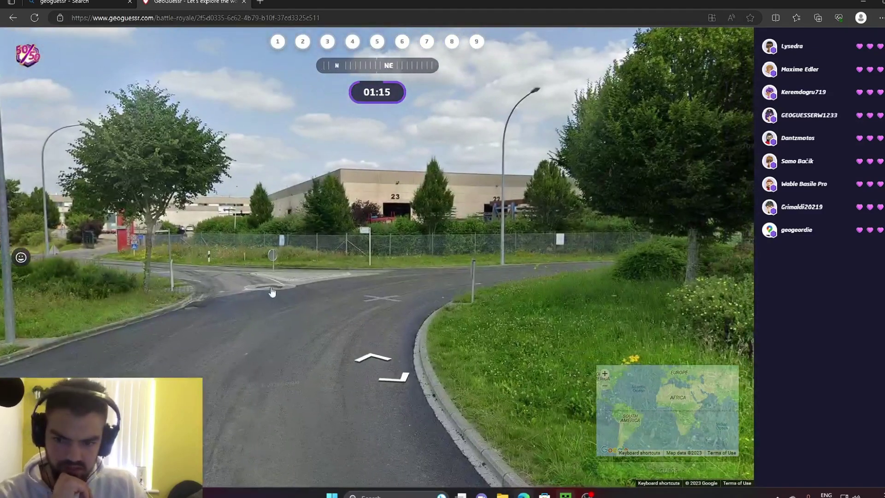
click(213, 297)
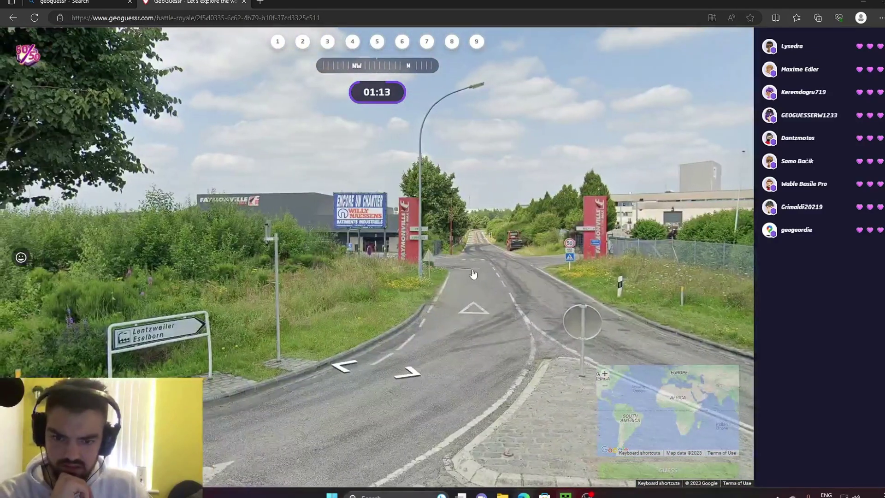
click(580, 320)
scroll(474, 232, up, 2)
scroll(498, 262, up, 1)
scroll(522, 283, up, 1)
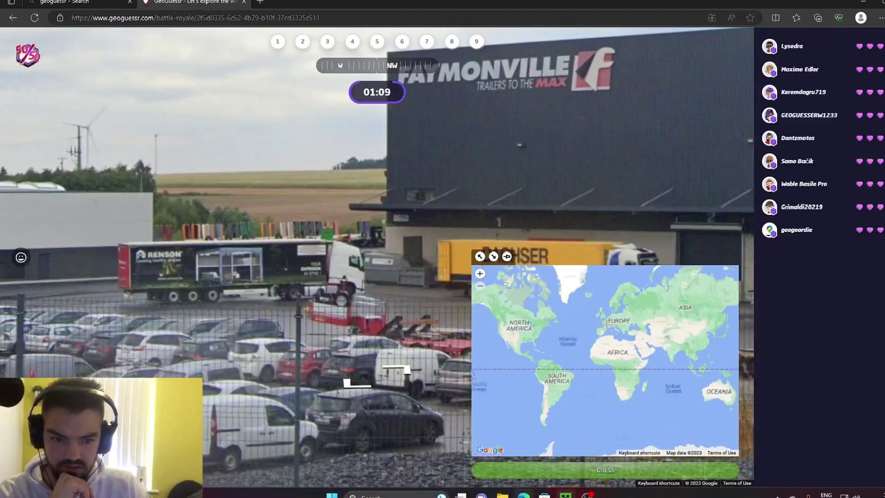
Step: Scan the parked trucks, then guess Germany
mouse_move(186, 302)
mouse_down()
mouse_move(431, 254)
mouse_move(185, 239)
mouse_up()
scroll(431, 249, down, 2)
scroll(259, 236, down, 1)
scroll(185, 239, up, 1)
scroll(269, 193, up, 2)
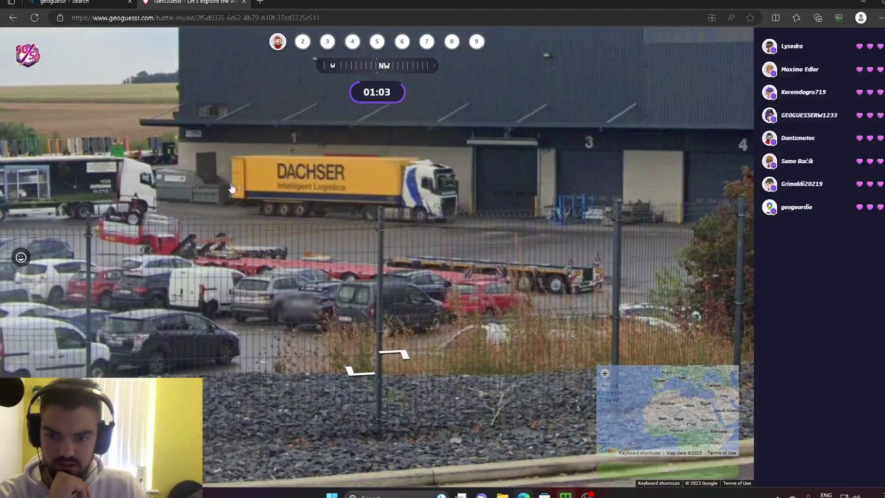
scroll(604, 325, up, 1)
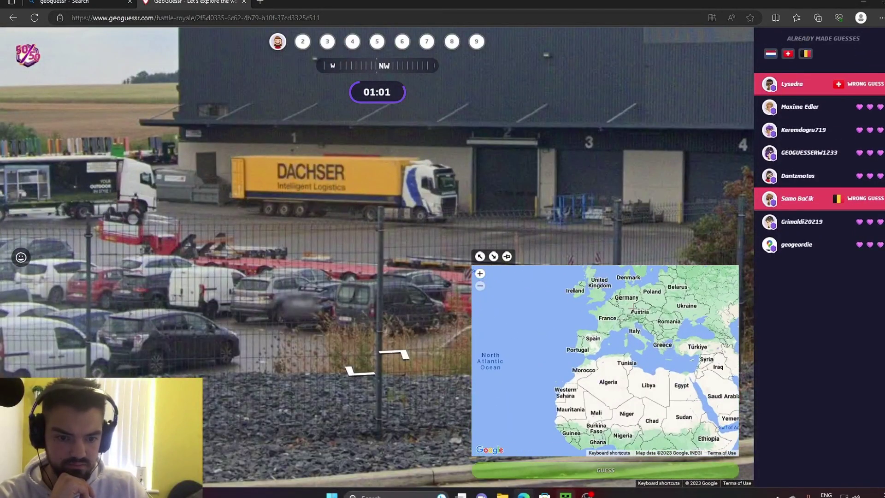
click(633, 311)
click(647, 473)
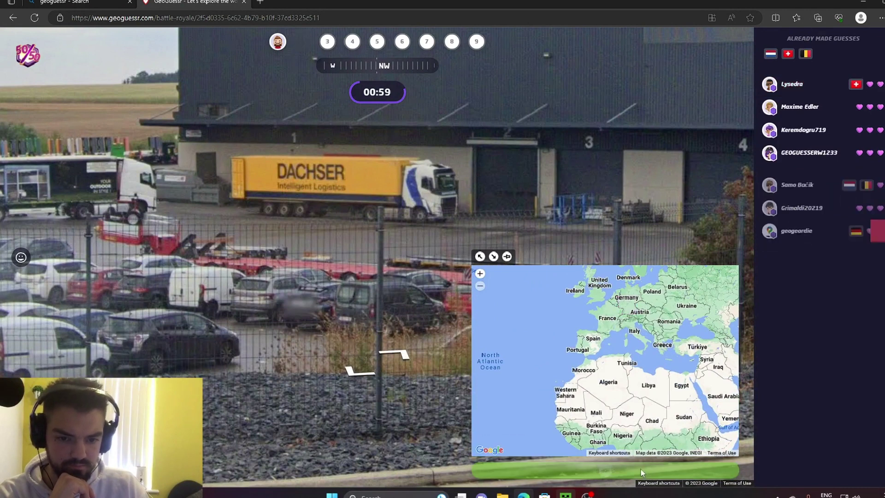
scroll(609, 351, up, 2)
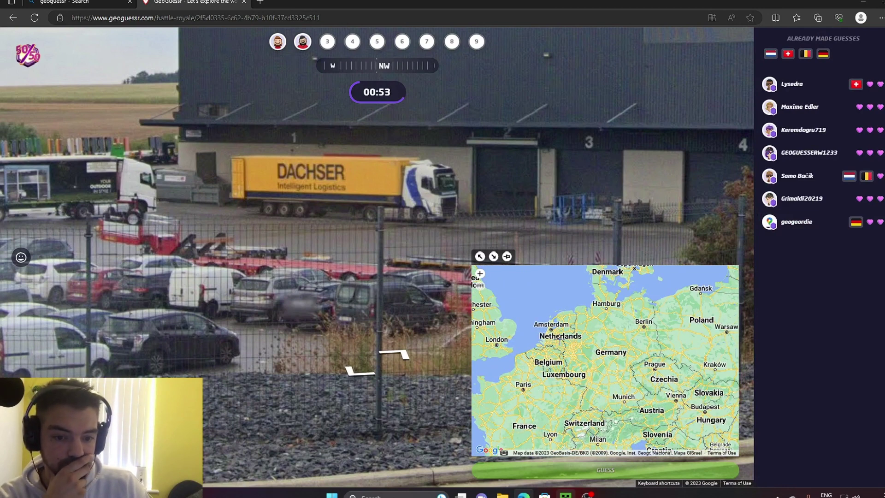
Step: Guess Poland after trying the Netherlands and Belgium, then use the 50/50 power-up
click(556, 331)
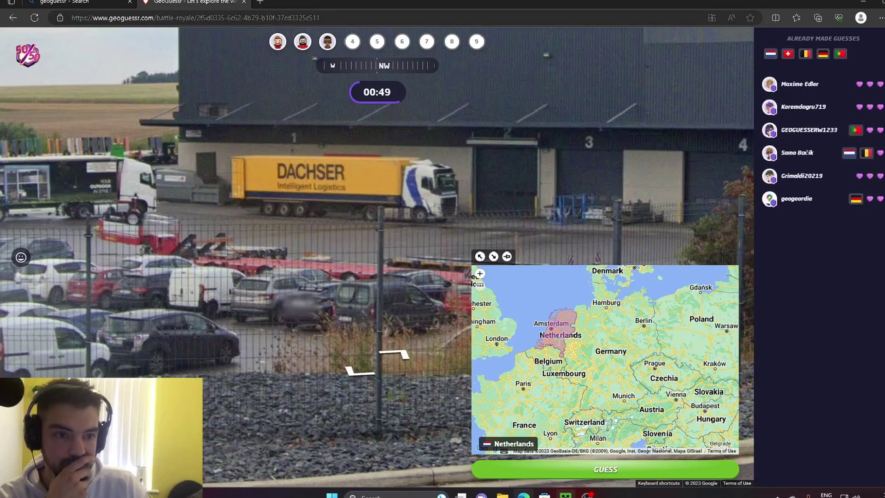
click(560, 362)
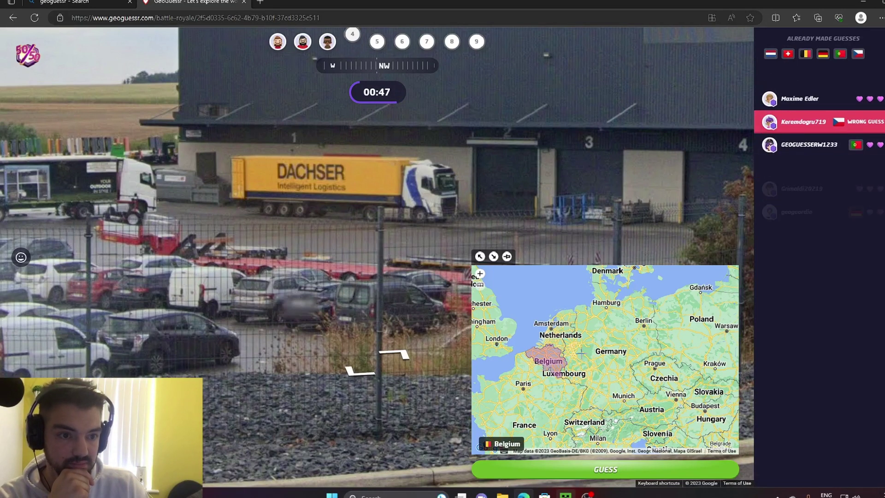
click(669, 320)
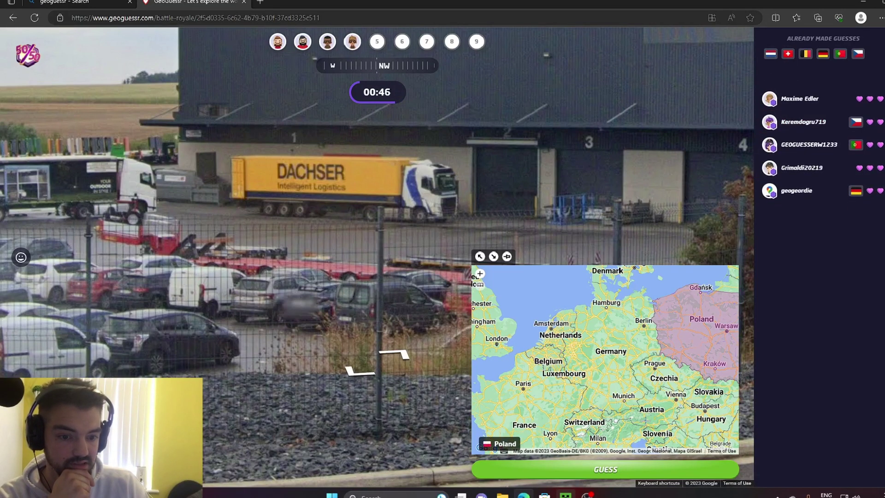
click(626, 461)
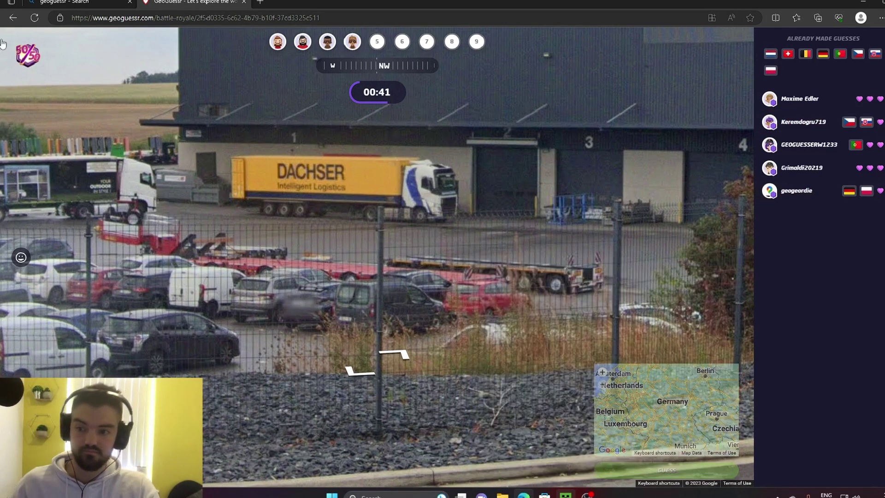
click(26, 58)
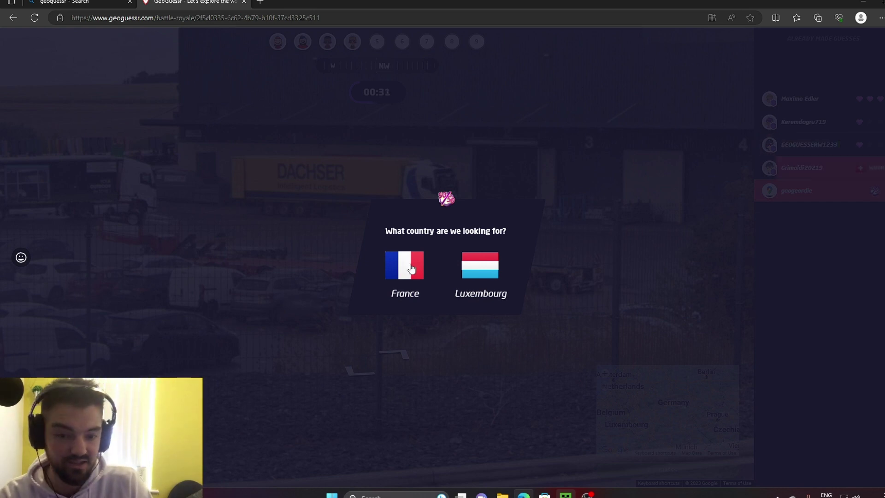
Step: Answer France in the 50/50 question, then play again after the knockout
click(414, 270)
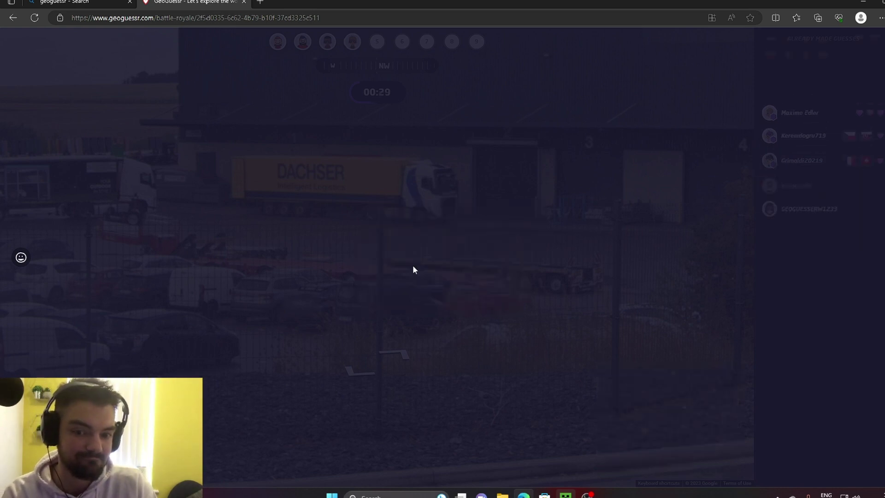
click(378, 251)
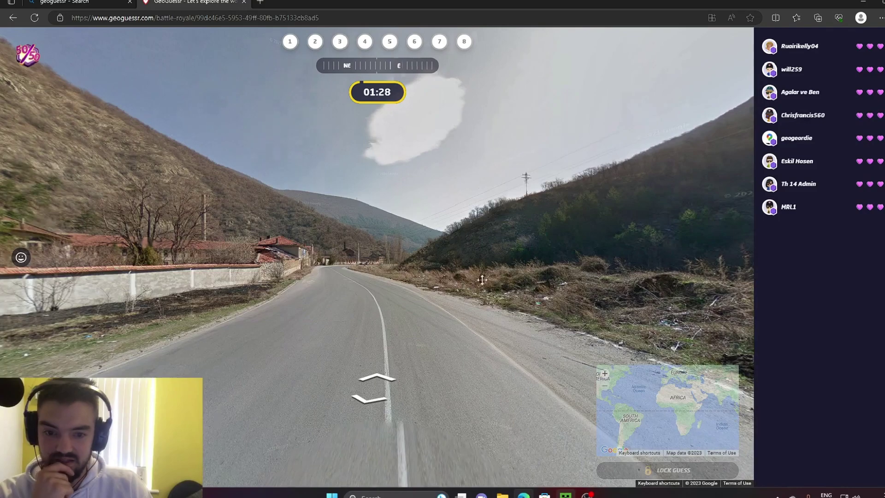
Step: Advance along the mountain road to the stone wall and roadside signs
drag(482, 279, 539, 295)
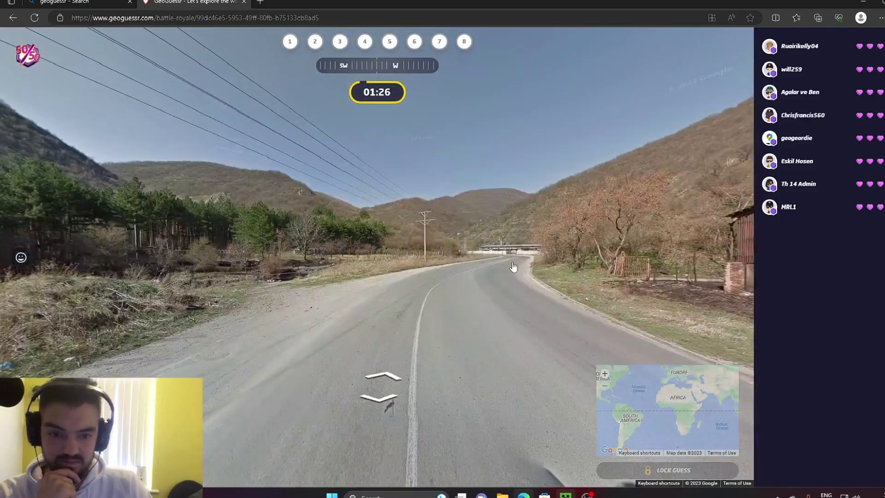
click(514, 267)
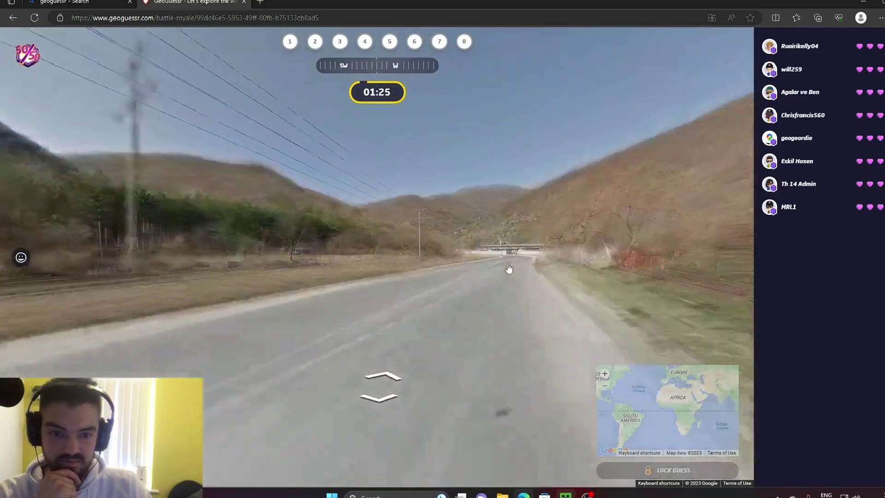
click(483, 270)
click(495, 259)
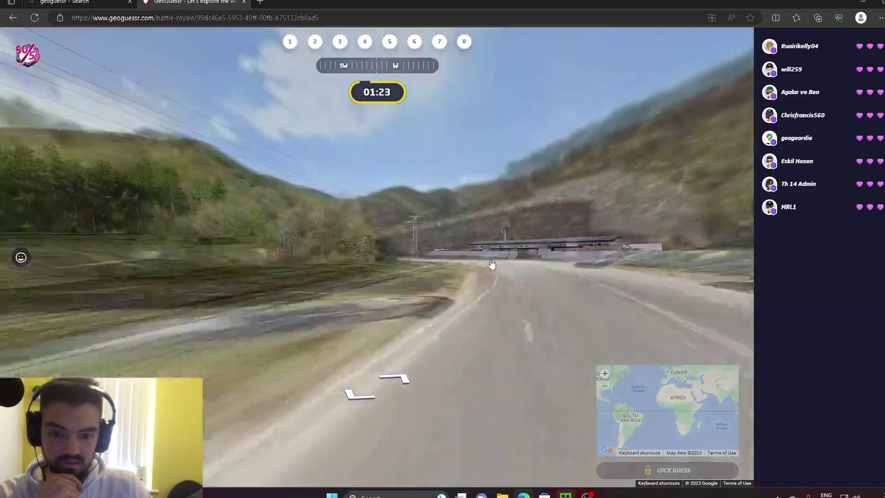
click(441, 264)
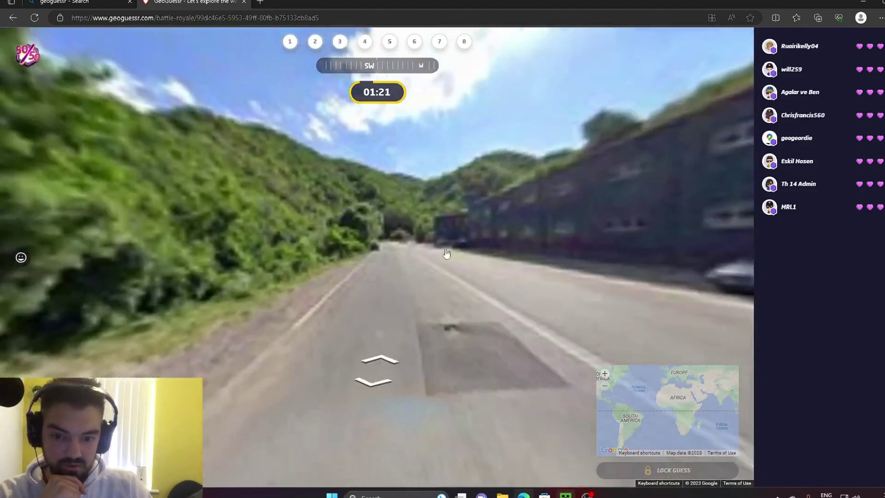
click(396, 252)
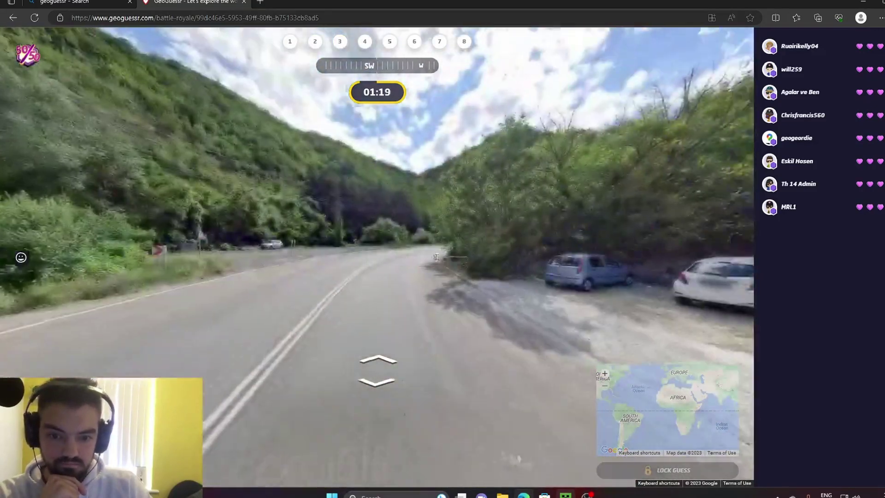
click(367, 258)
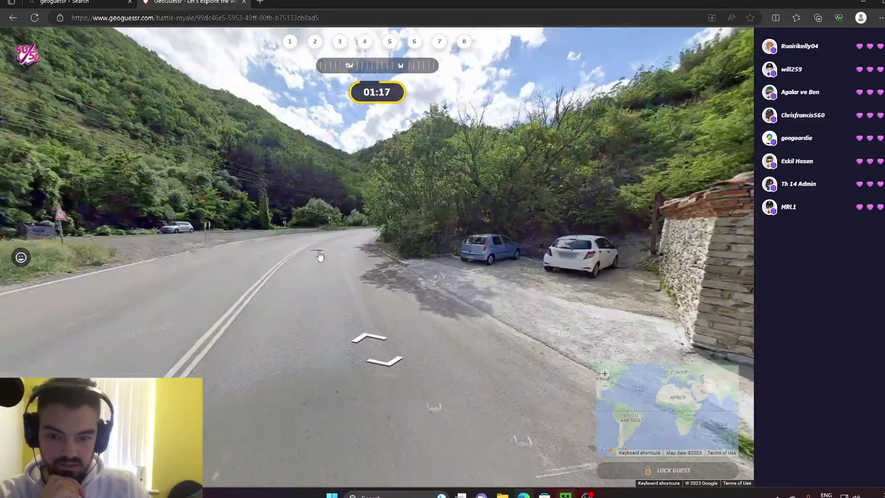
mouse_move(340, 259)
mouse_down()
mouse_move(797, 264)
mouse_move(408, 260)
mouse_up()
Step: Follow the curving road and turn northwest down it
click(423, 249)
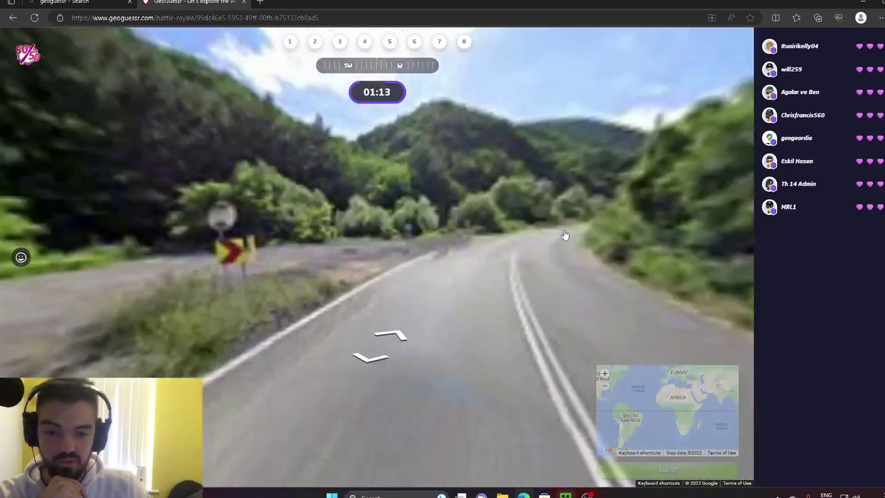
click(659, 263)
drag(659, 262, 315, 252)
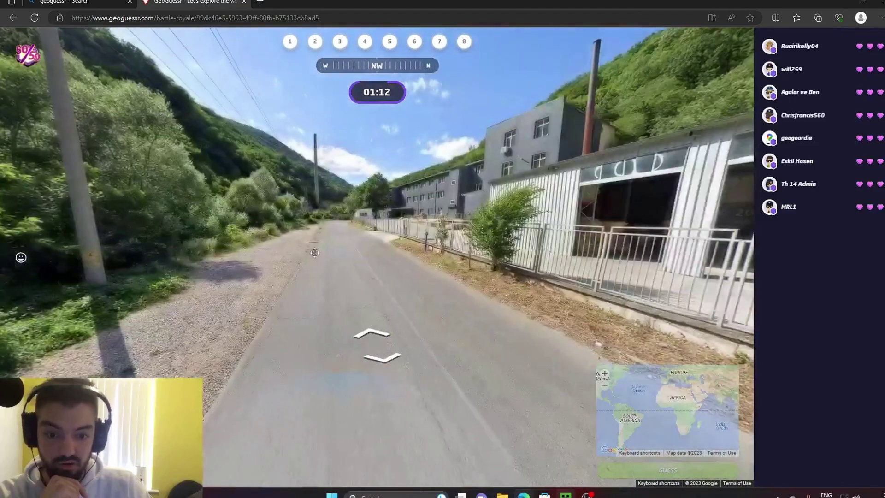
click(333, 231)
click(346, 241)
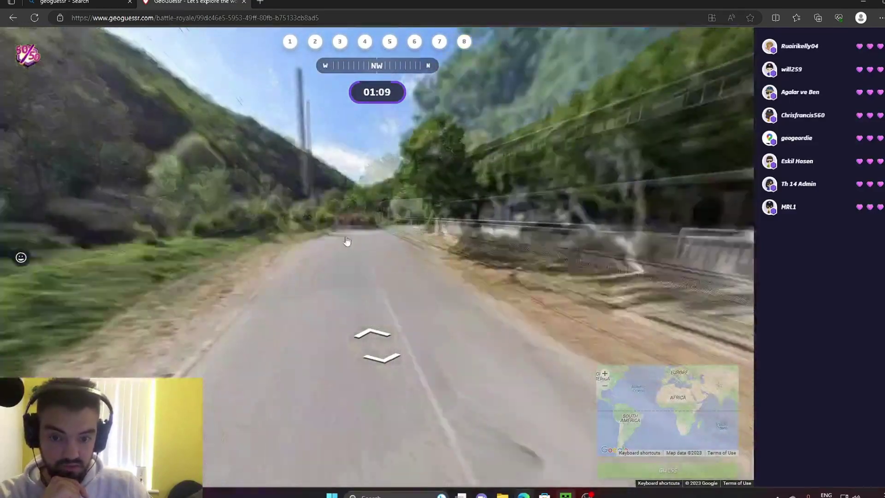
click(377, 251)
Step: Go up the road to the building and car, then look down at the taxi
click(461, 244)
click(412, 247)
click(440, 260)
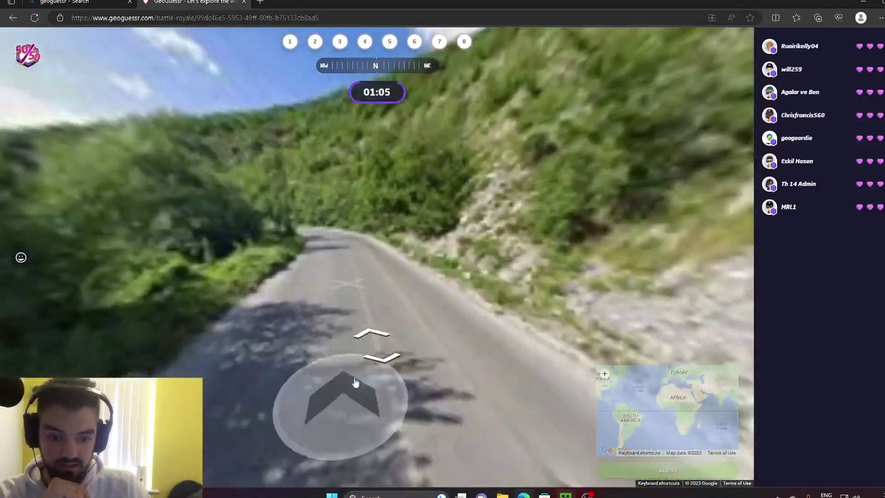
click(378, 361)
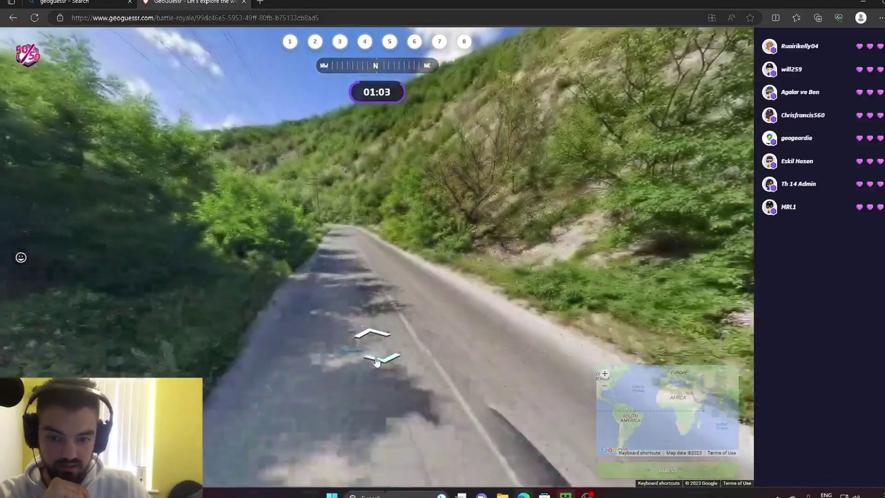
click(379, 360)
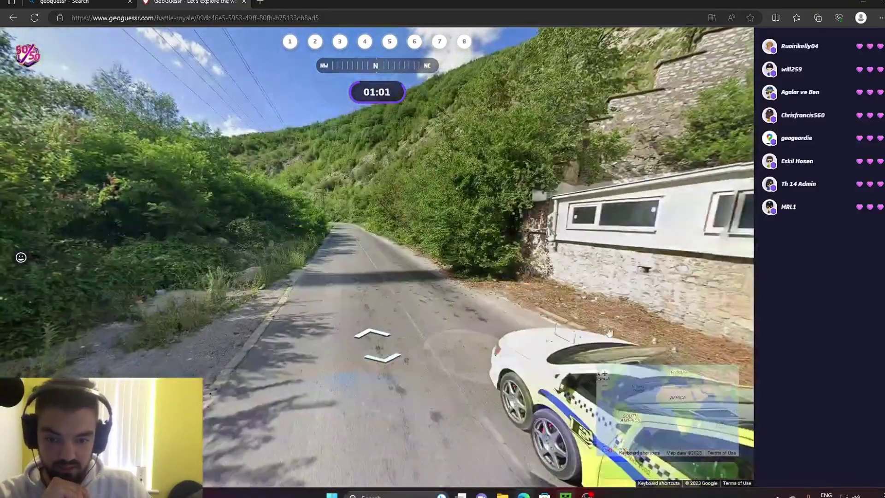
drag(376, 438, 374, 248)
scroll(453, 244, up, 2)
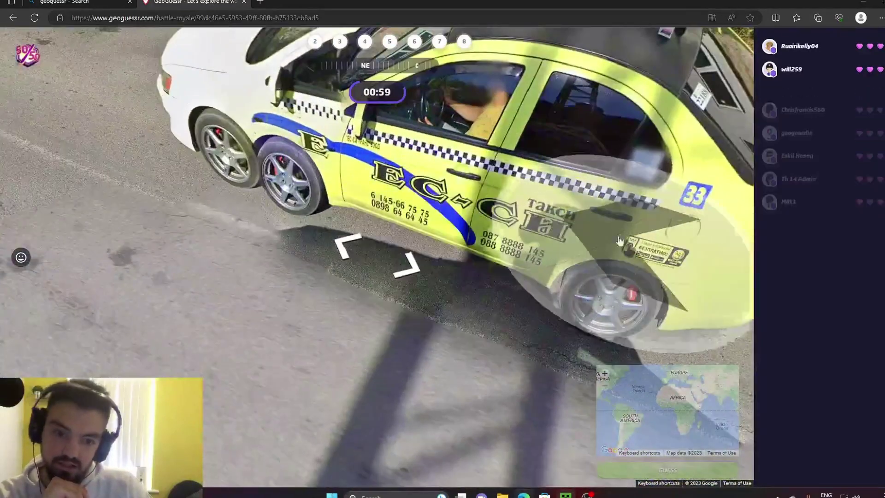
mouse_move(667, 412)
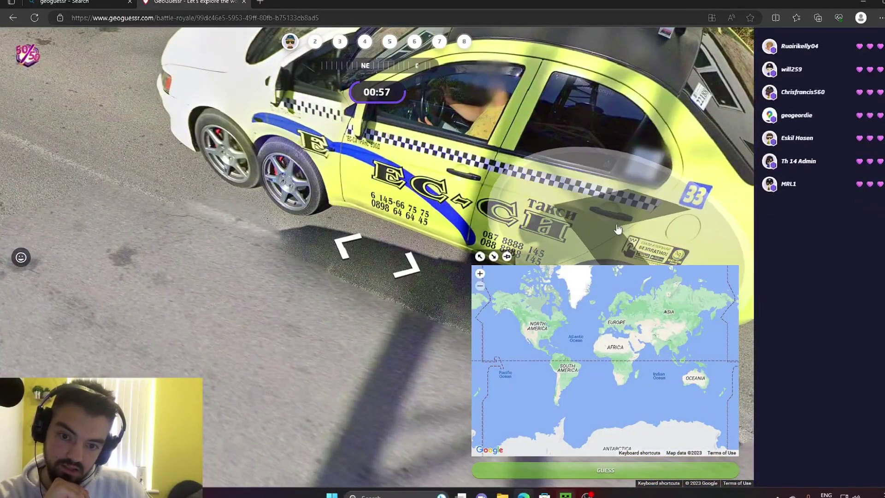
scroll(618, 227, down, 2)
scroll(647, 335, up, 1)
scroll(646, 335, up, 1)
scroll(646, 336, up, 1)
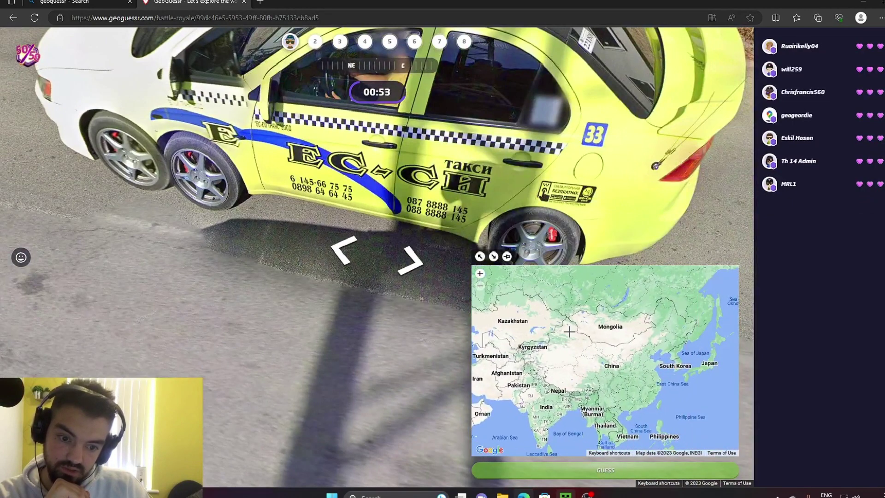
Step: Guess Kazakhstan after first marking Mongolia
mouse_move(565, 326)
mouse_down()
mouse_move(600, 344)
mouse_move(599, 380)
mouse_up()
click(643, 348)
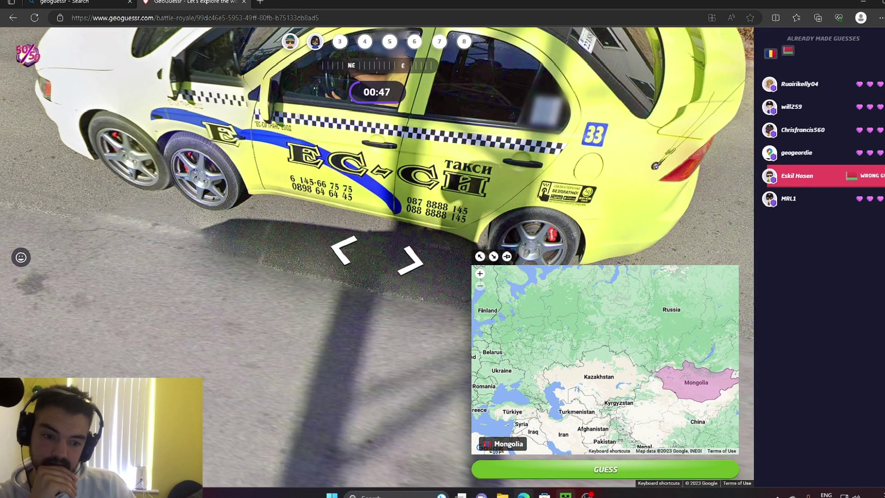
click(612, 372)
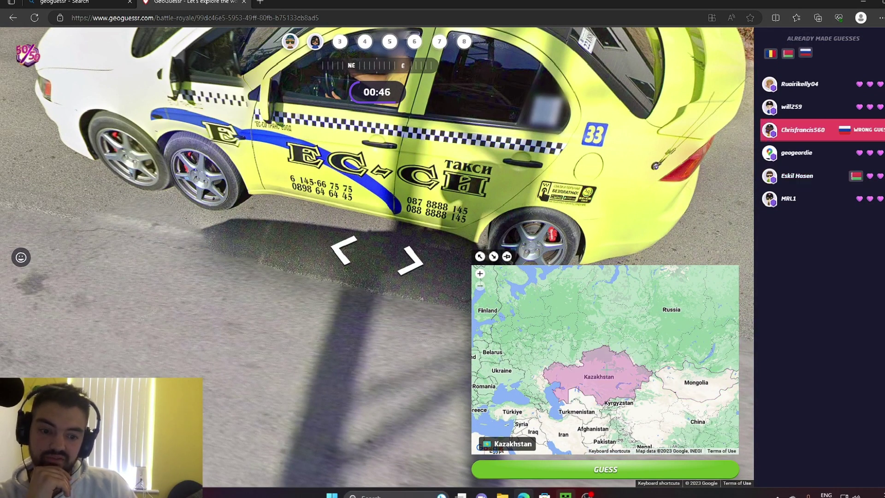
click(604, 470)
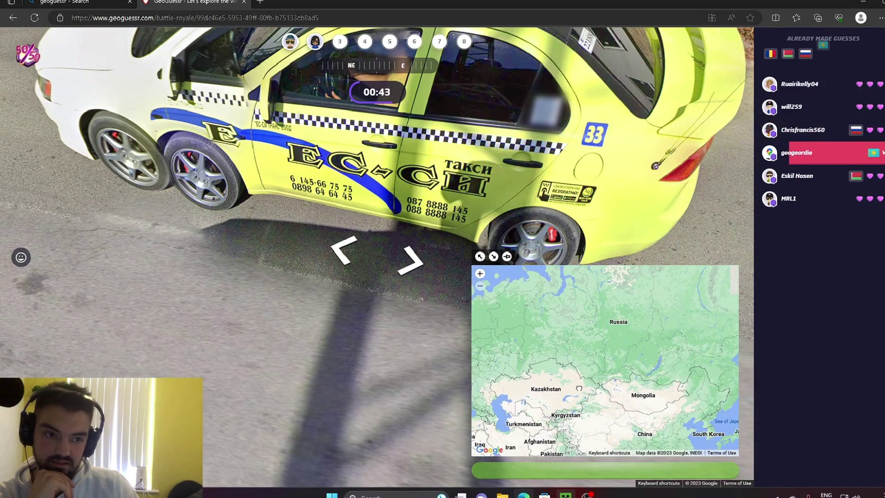
Step: Mark Ukraine, Moldova and then Romania on the guess map
mouse_move(528, 370)
mouse_down()
mouse_move(548, 381)
mouse_move(529, 378)
mouse_up()
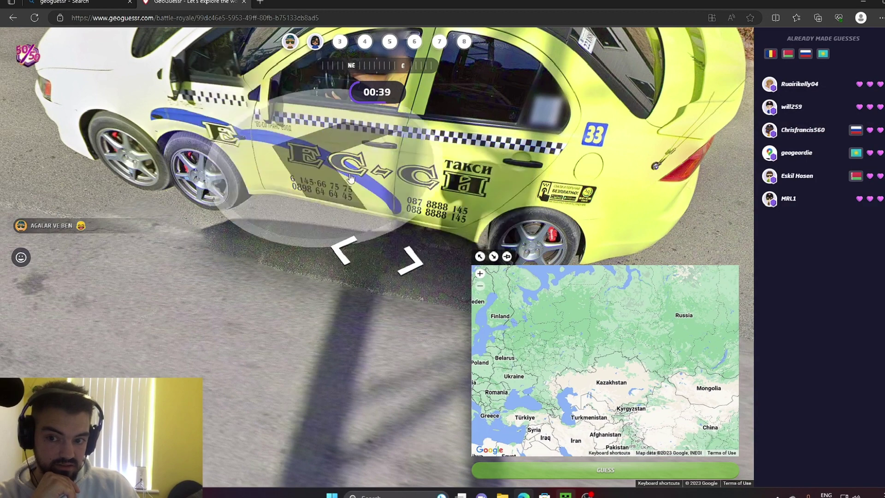
click(514, 379)
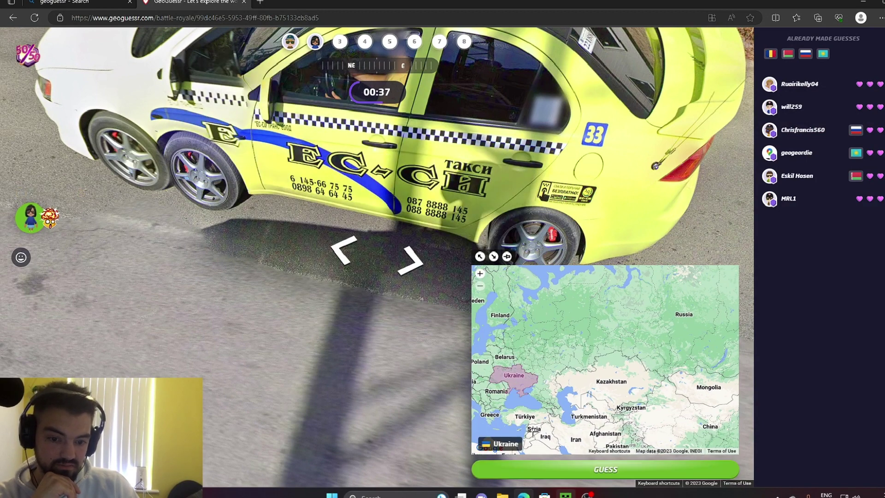
click(557, 473)
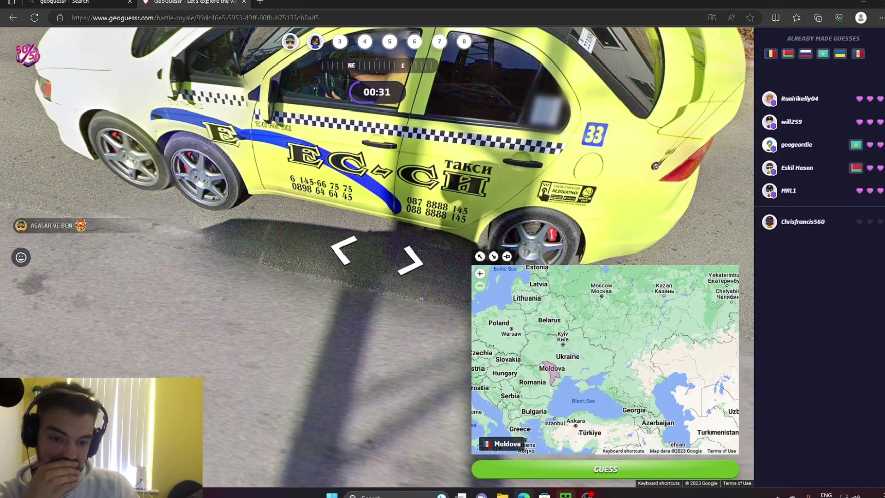
mouse_move(626, 394)
mouse_down()
mouse_move(597, 396)
mouse_move(633, 387)
mouse_up()
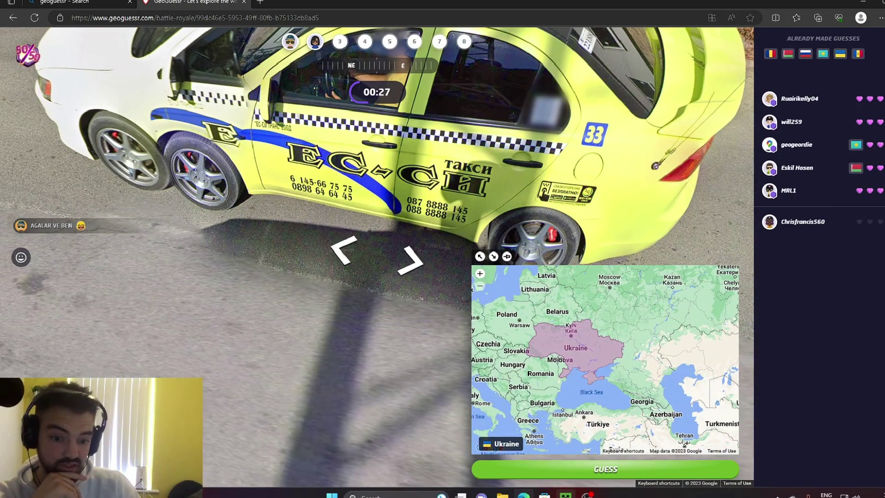
click(560, 361)
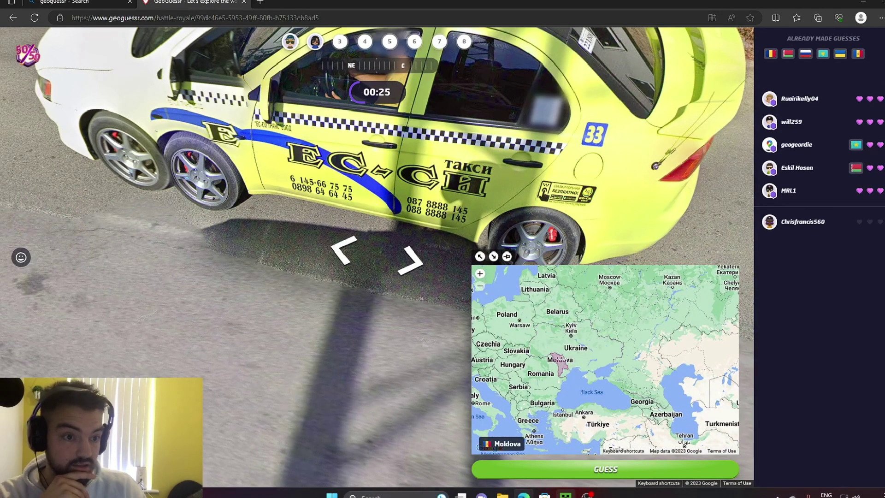
click(552, 374)
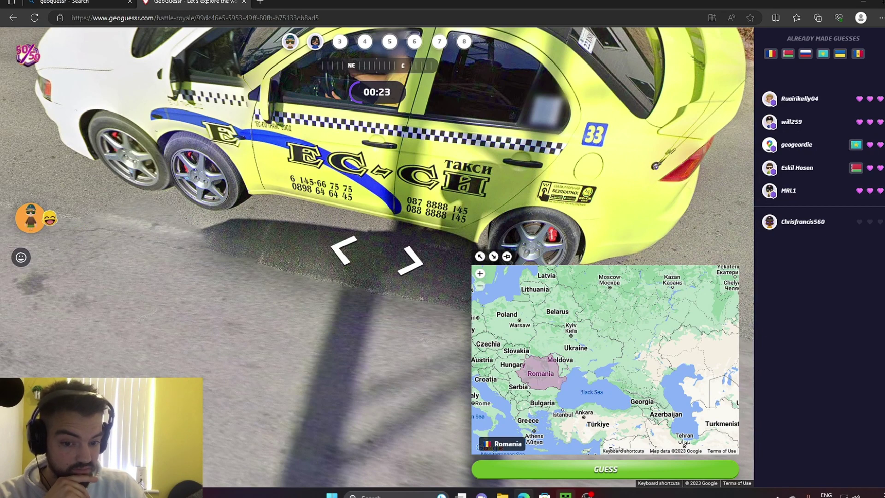
Step: Try Belarus, then pan east and mark the Kyrgyz Republic
click(571, 317)
drag(586, 315, 582, 346)
mouse_move(626, 384)
mouse_down()
mouse_move(615, 405)
mouse_move(569, 363)
mouse_up()
scroll(591, 381, down, 2)
drag(673, 379, 606, 379)
click(557, 391)
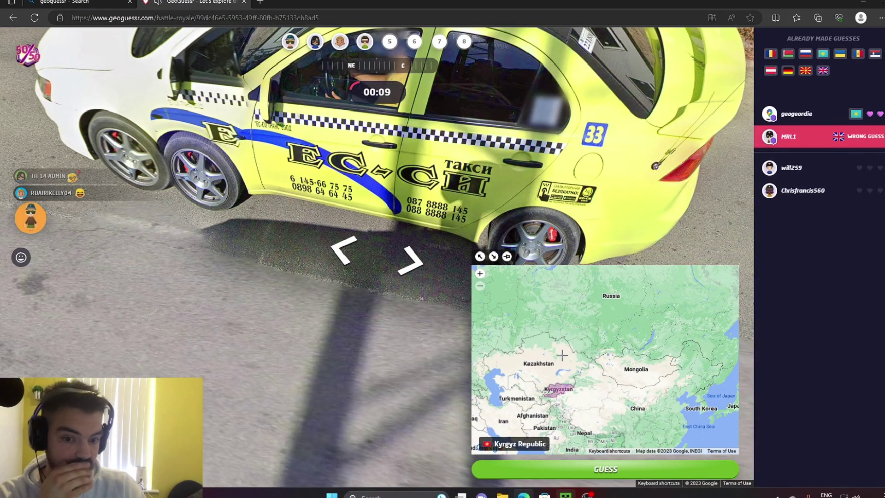
Step: Use the 50/50 hint to pick Bulgaria, then start down the new round's road
click(20, 56)
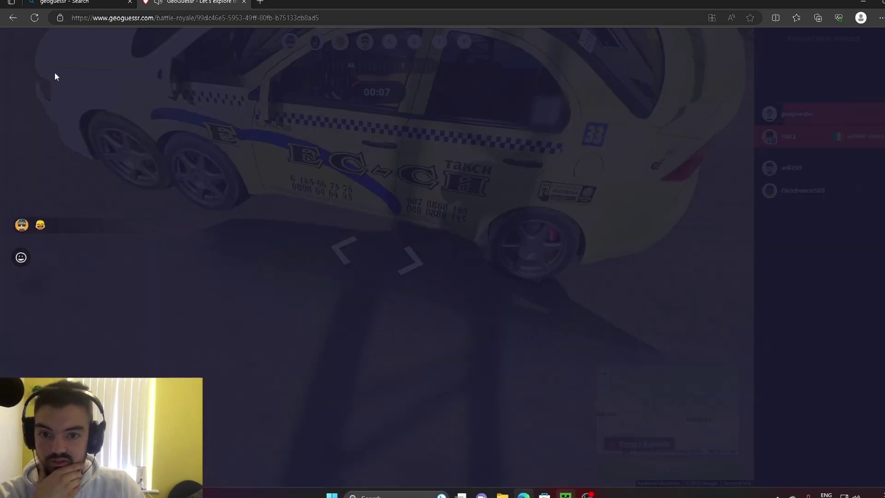
click(419, 269)
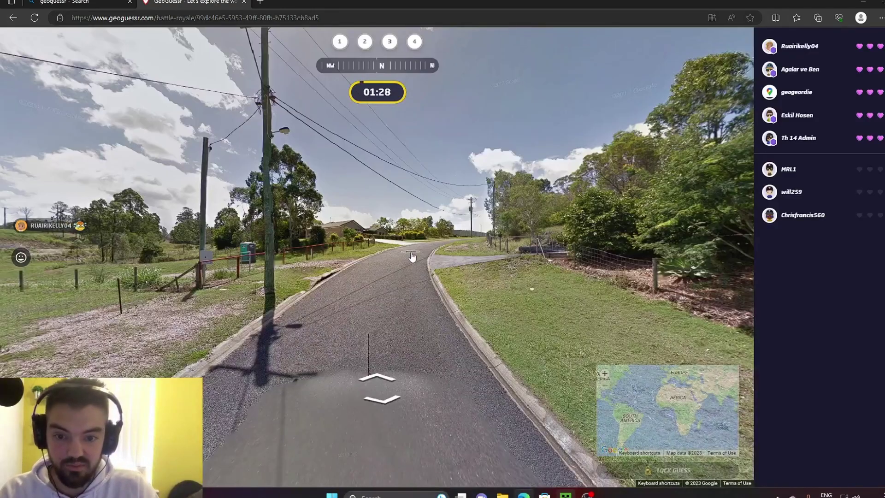
click(411, 258)
click(414, 239)
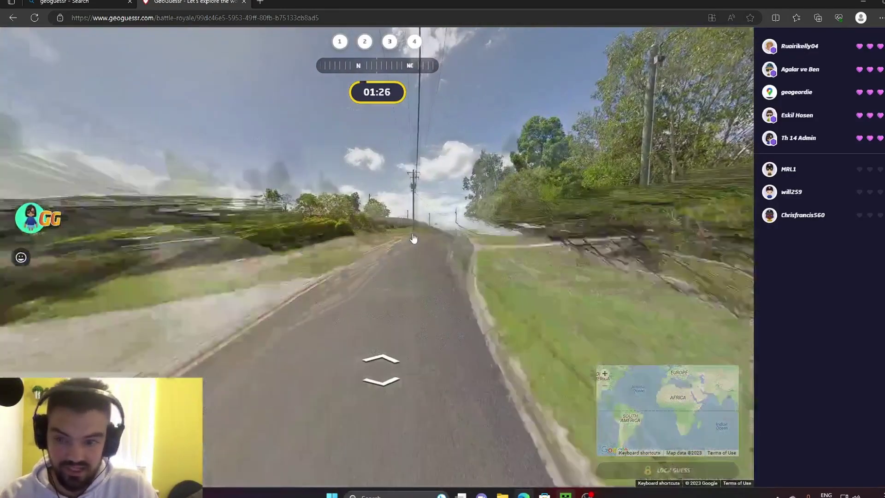
click(480, 253)
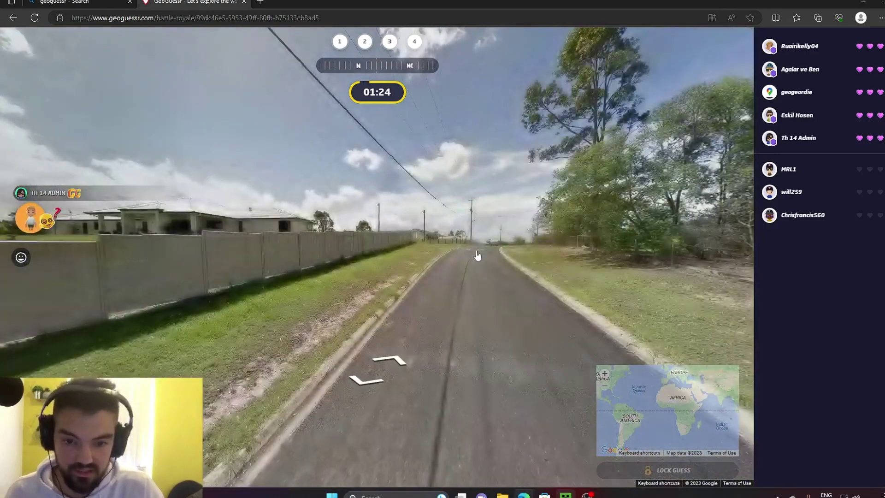
Step: Advance past the intersection and houses, then turn east
click(476, 256)
click(463, 262)
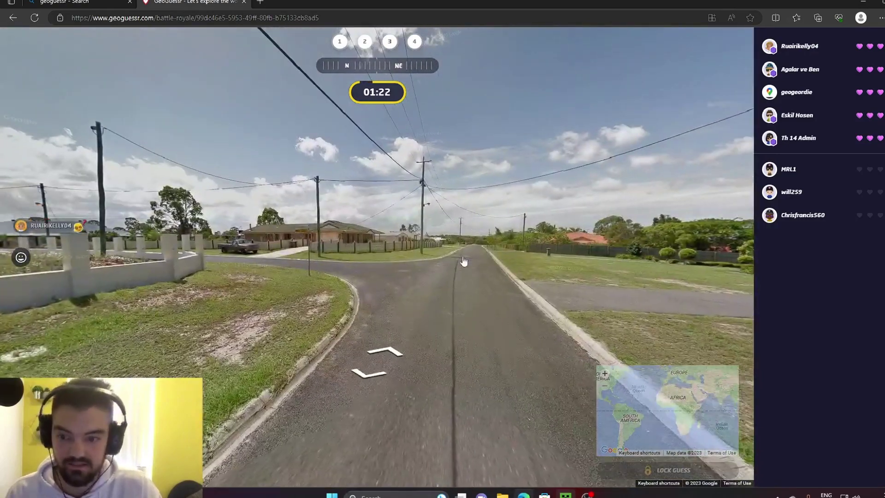
click(463, 262)
click(480, 259)
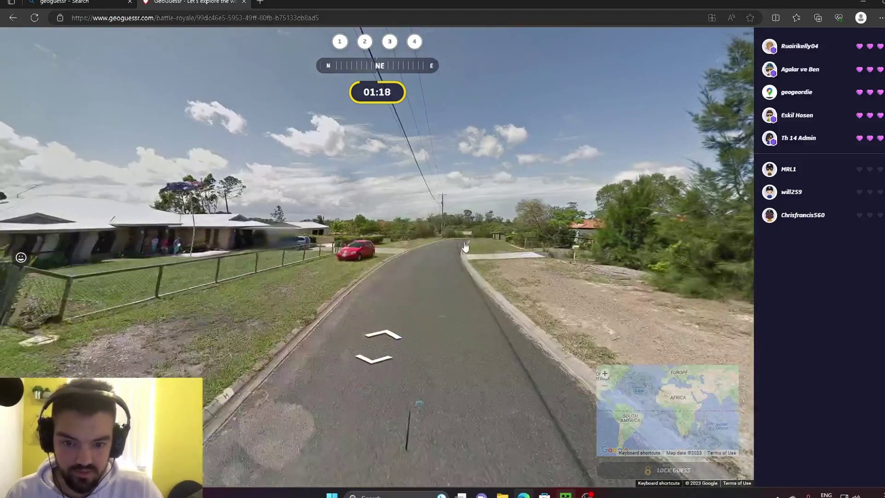
click(479, 271)
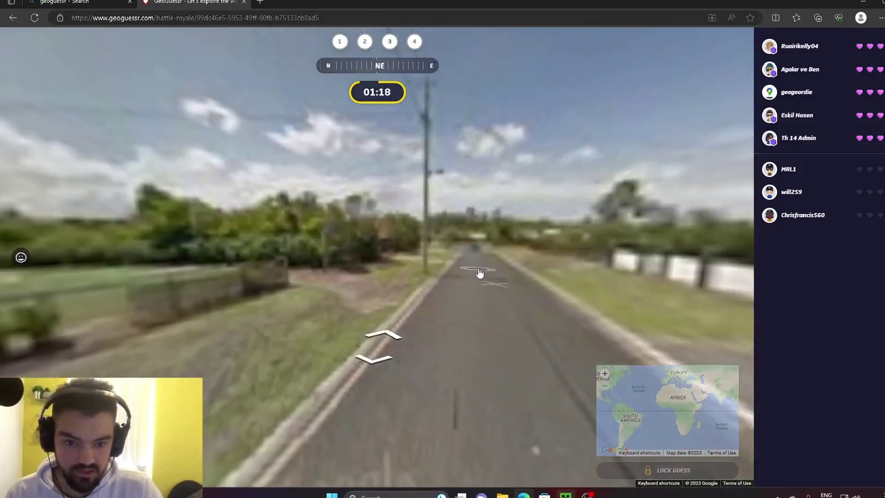
click(470, 264)
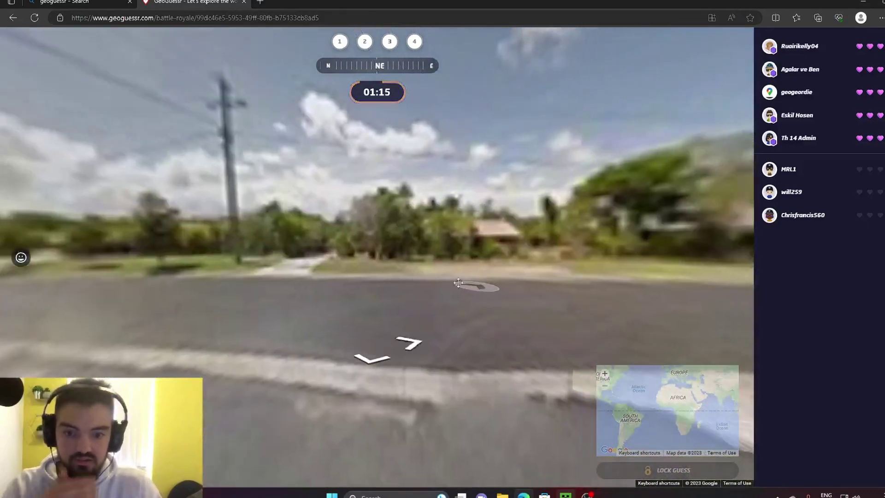
mouse_move(475, 283)
mouse_down()
mouse_move(339, 262)
mouse_move(59, 245)
mouse_up()
Step: Move further down the road, then guess Australia
click(510, 263)
click(393, 262)
click(60, 249)
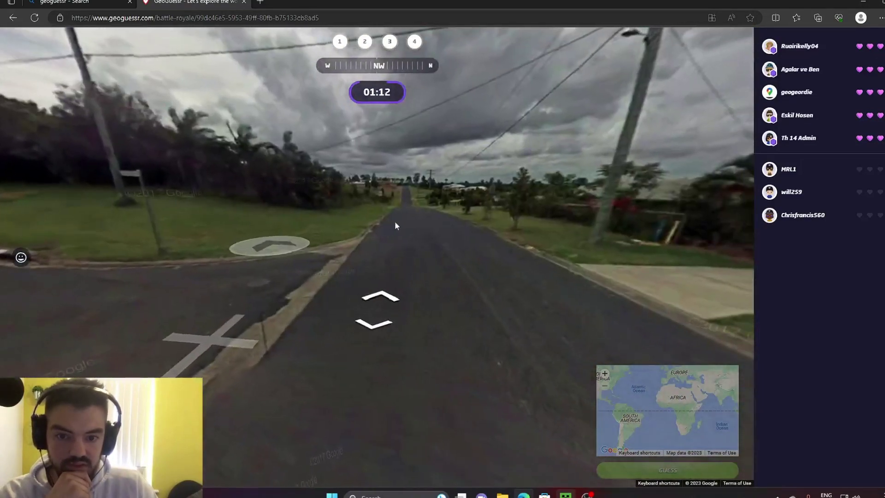
click(395, 221)
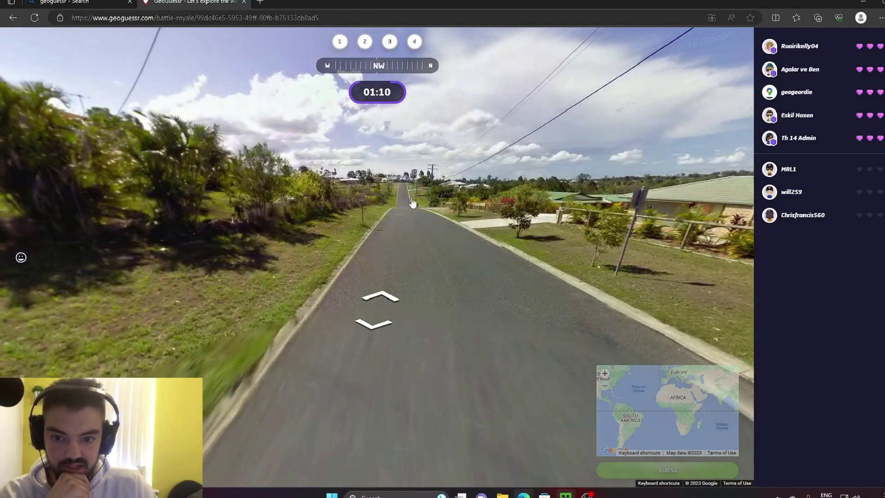
click(413, 202)
click(420, 184)
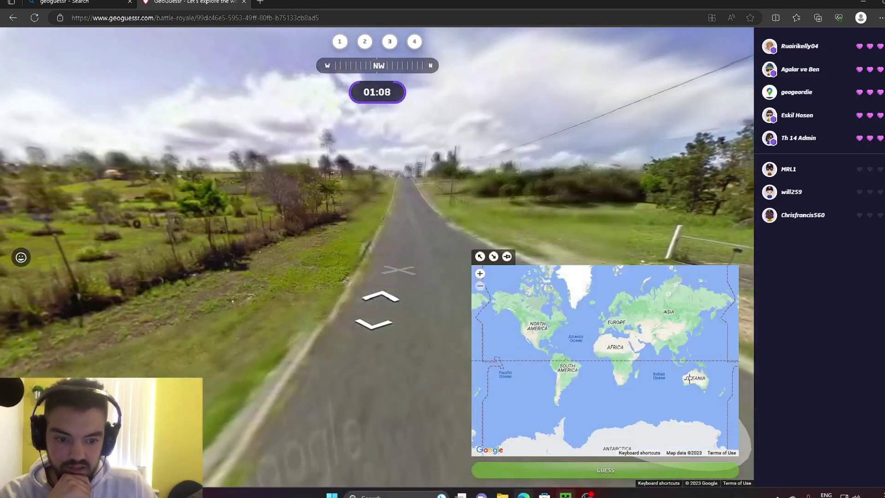
click(700, 383)
click(654, 469)
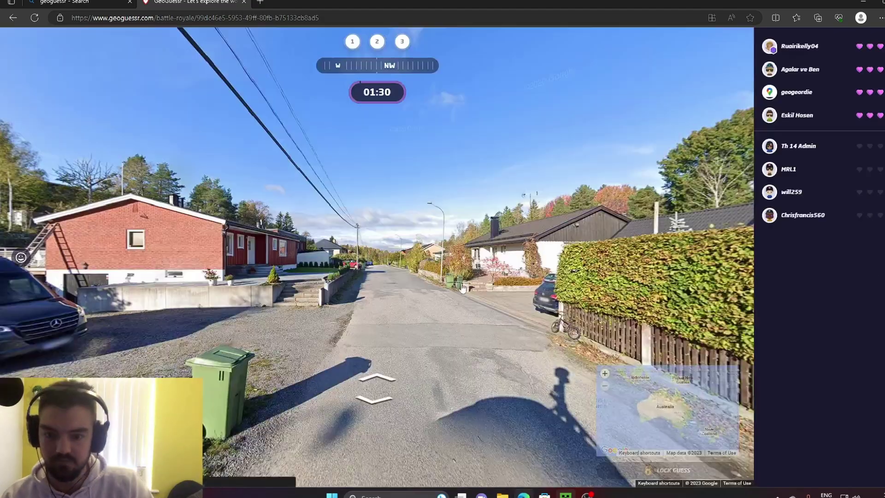
Step: Travel along the road to the Glimmervägen street signpost near the red house
key(Right)
click(377, 257)
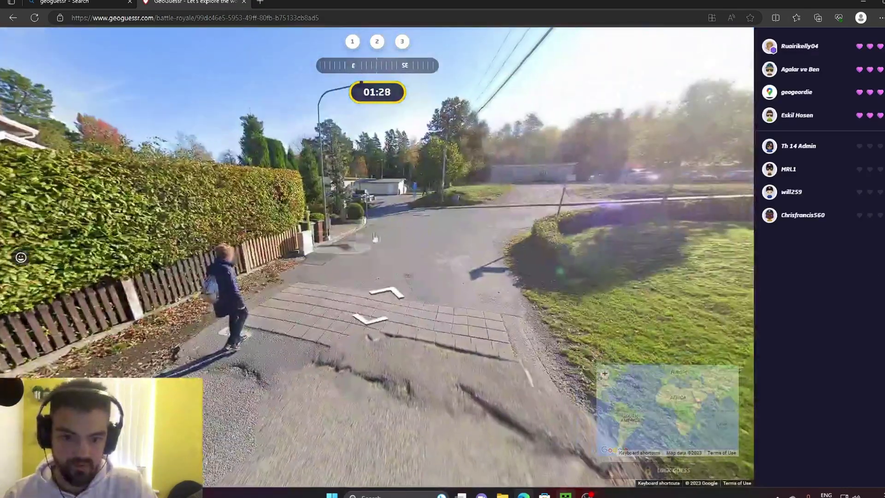
click(375, 257)
click(377, 222)
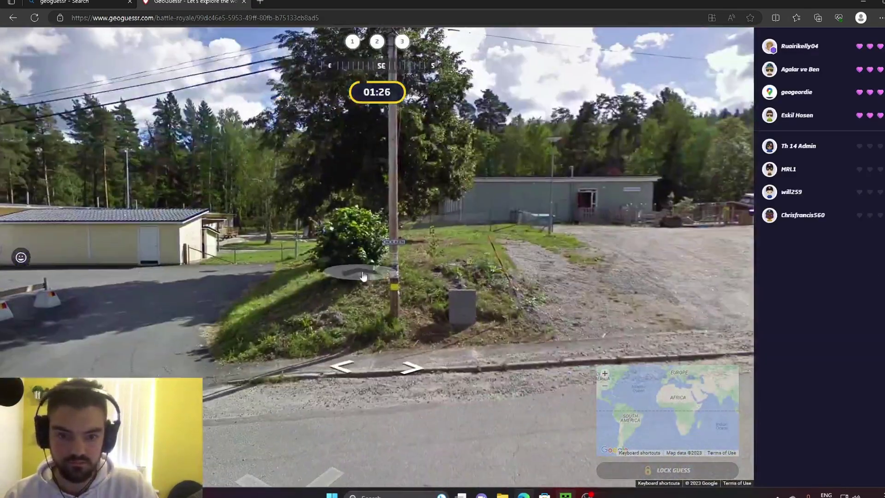
click(415, 228)
click(454, 234)
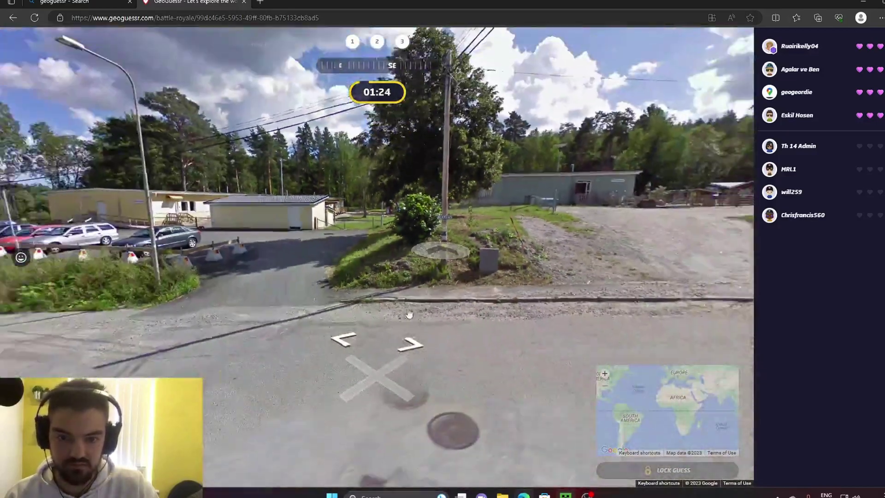
click(415, 228)
click(387, 221)
click(383, 215)
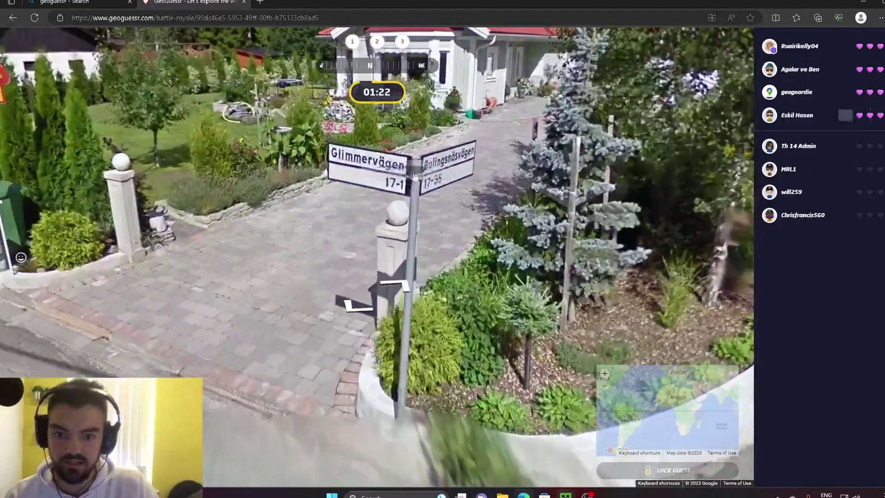
click(388, 228)
mouse_move(538, 237)
mouse_down()
mouse_move(649, 252)
mouse_move(429, 249)
mouse_up()
click(388, 277)
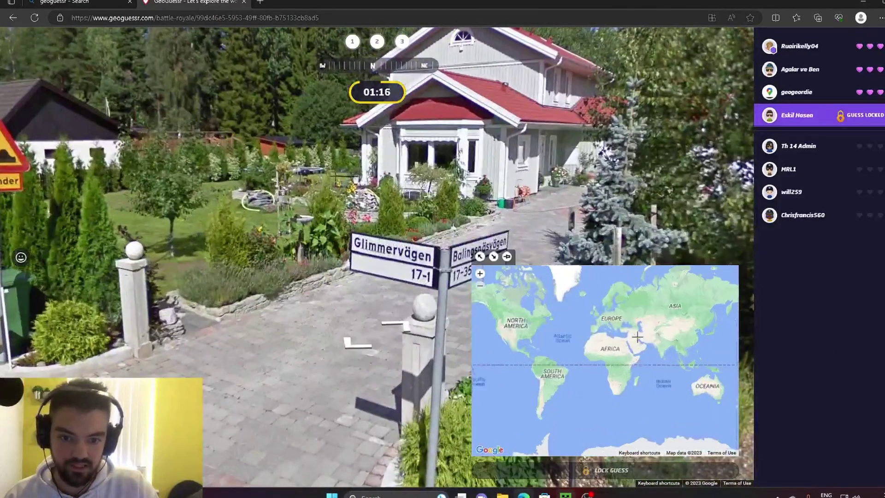
scroll(575, 313, up, 2)
scroll(576, 313, up, 1)
Step: Guess Sweden on the Scandinavia map, switching from an initial Norway pick
drag(576, 313, 588, 354)
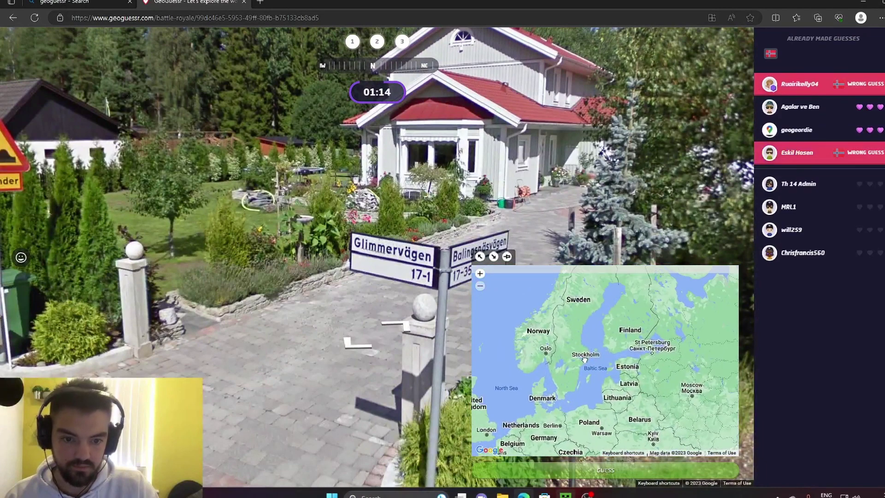
click(542, 332)
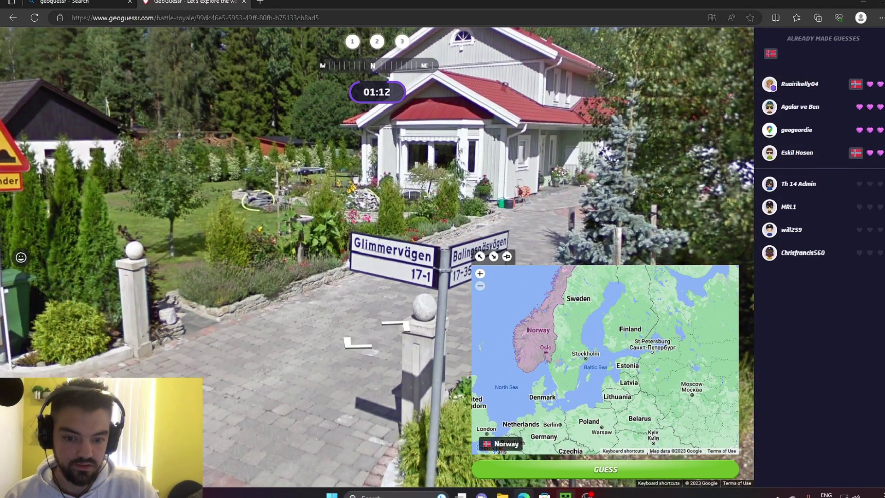
click(566, 361)
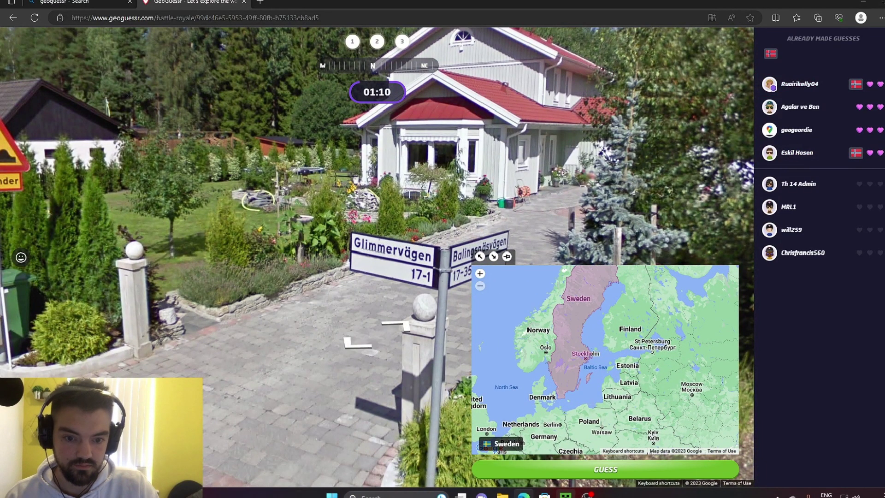
click(594, 474)
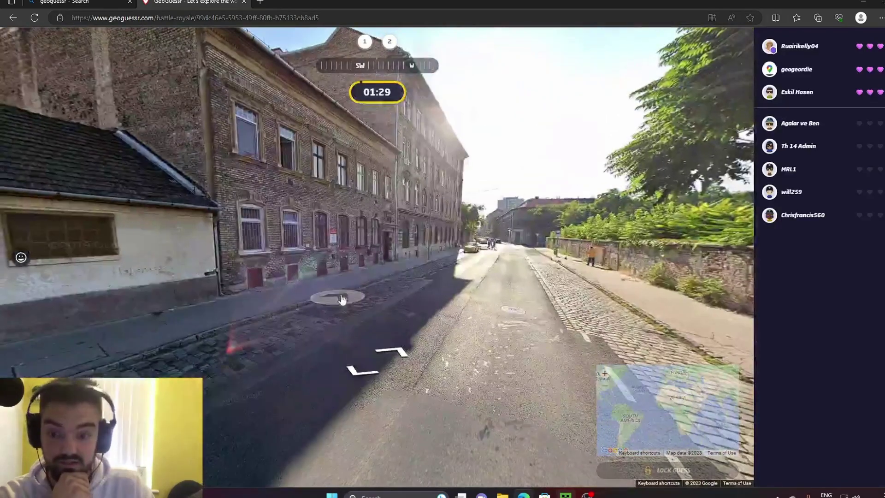
Step: Walk down the street to the intersection, zooming in on the red sign
click(340, 297)
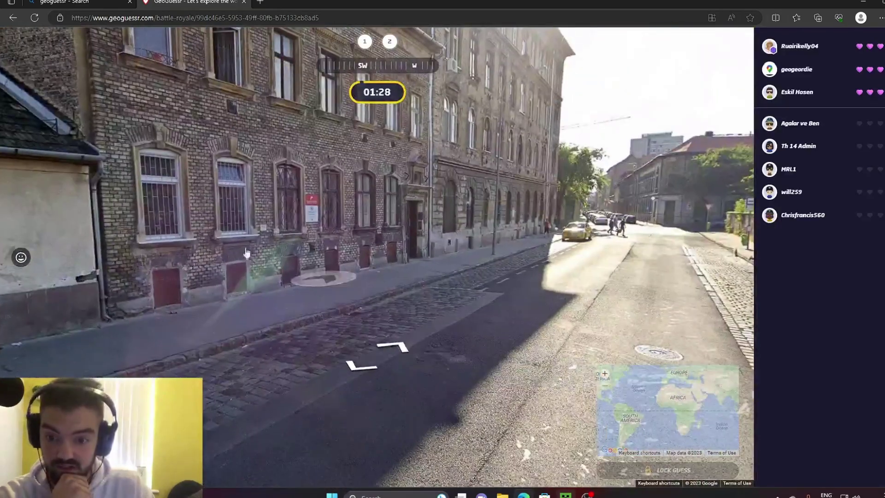
click(311, 207)
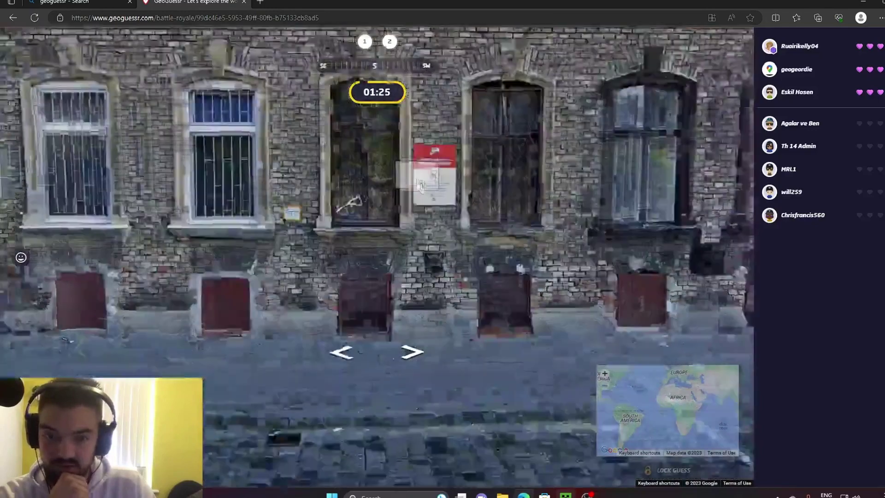
click(421, 185)
mouse_move(668, 410)
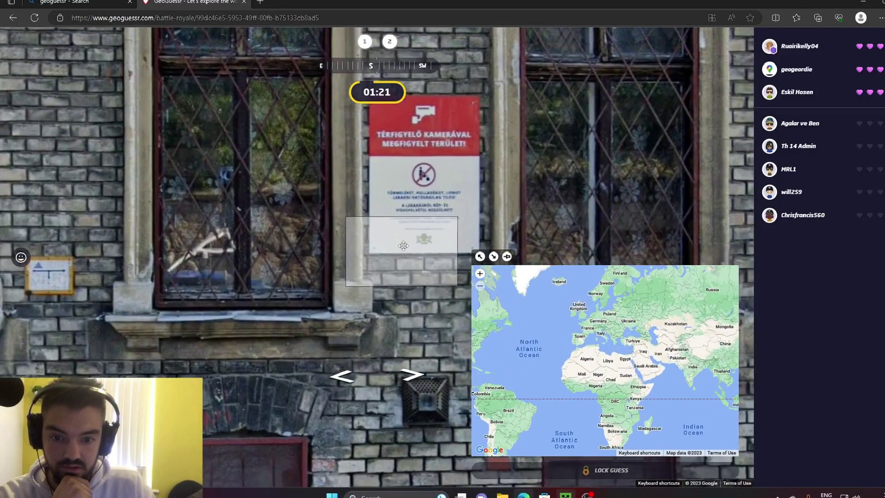
click(414, 270)
drag(408, 236, 372, 251)
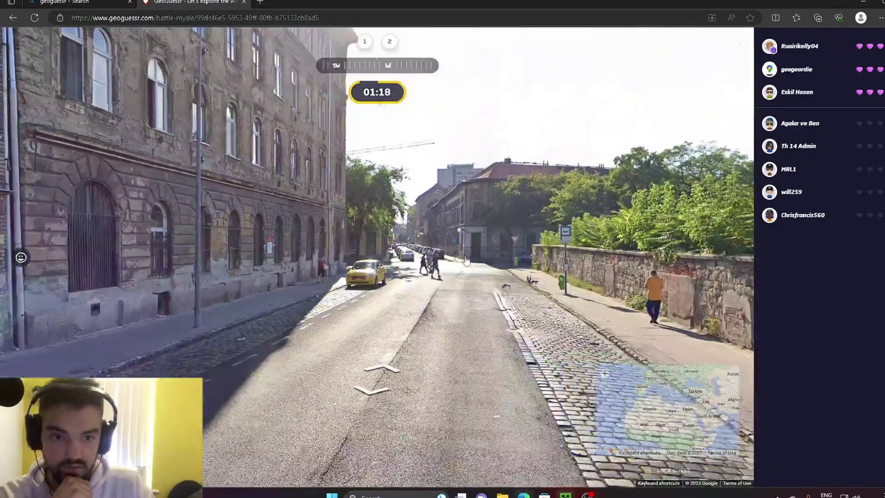
click(463, 263)
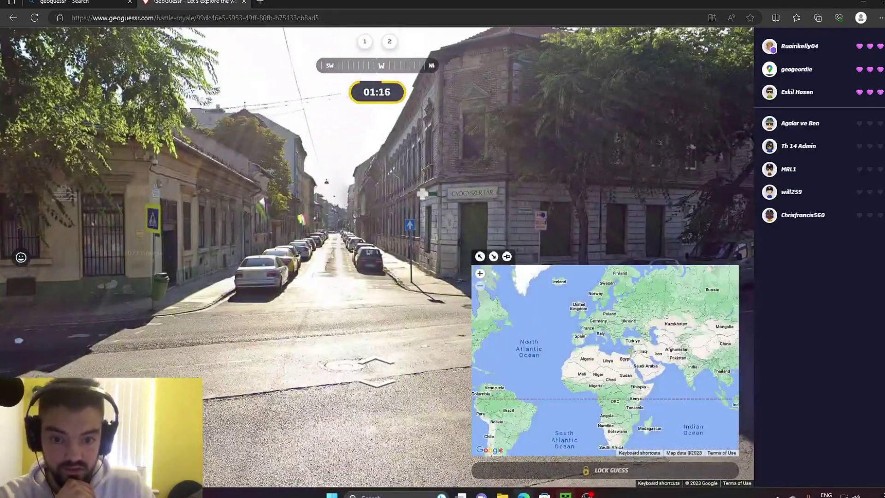
Step: Guess Poland on the central Europe map
drag(593, 286, 584, 315)
click(584, 314)
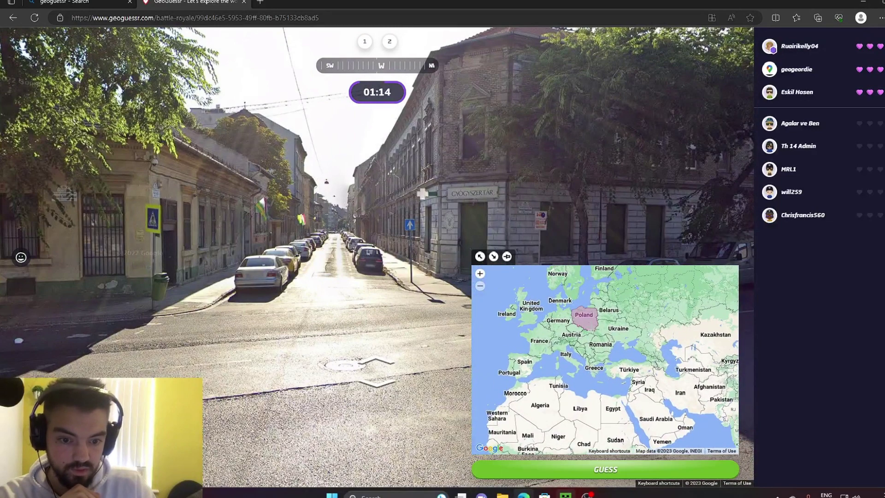
click(576, 467)
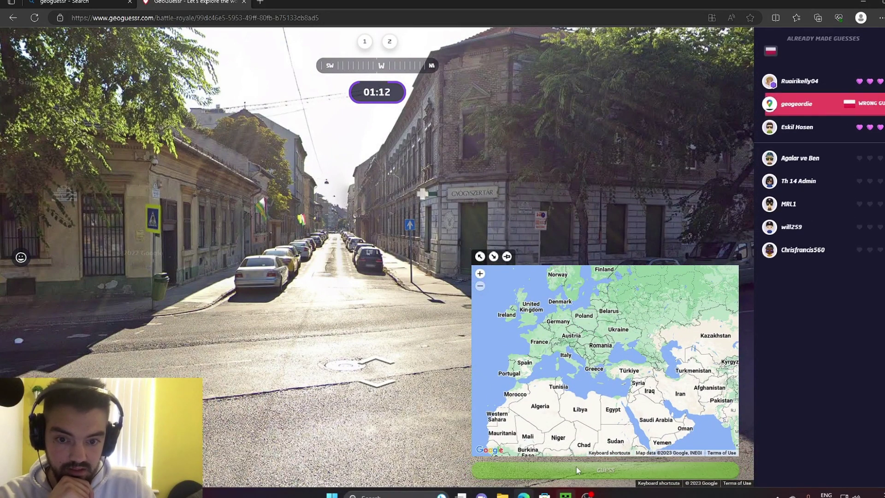
scroll(569, 344, up, 2)
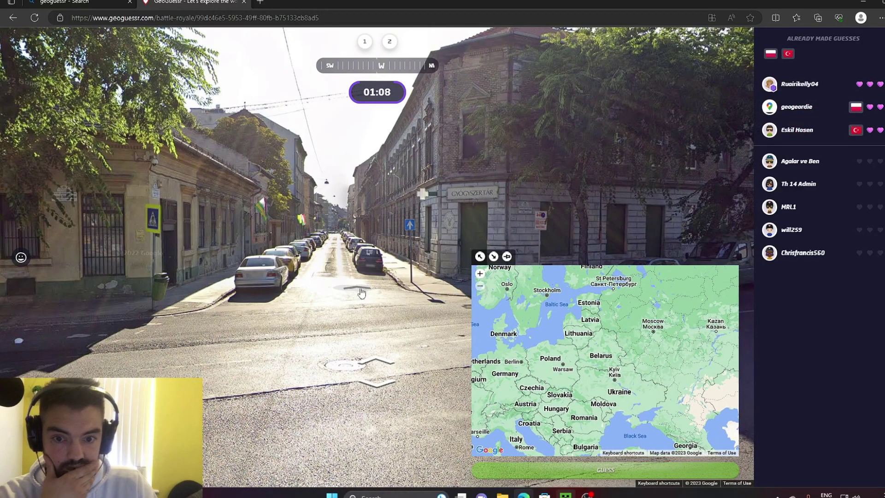
Step: Explore the tree-lined street and inspect the ÉLELMISZER shopfront
drag(442, 269, 302, 262)
click(415, 281)
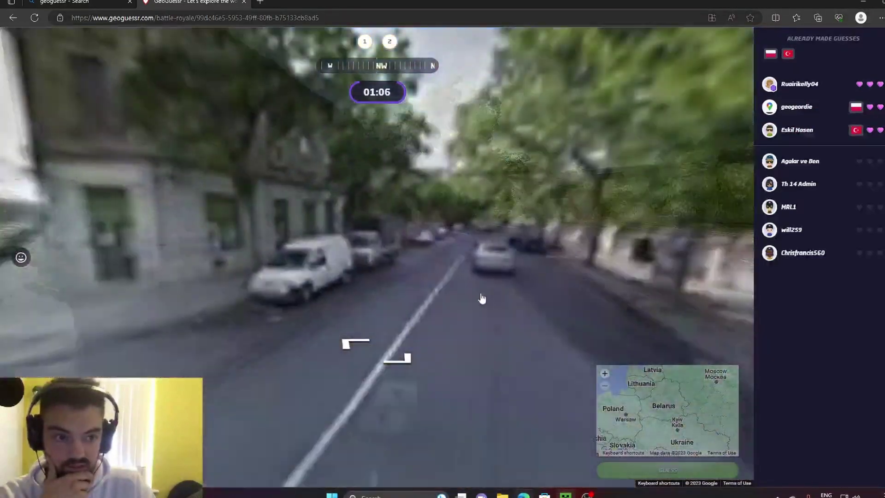
click(480, 235)
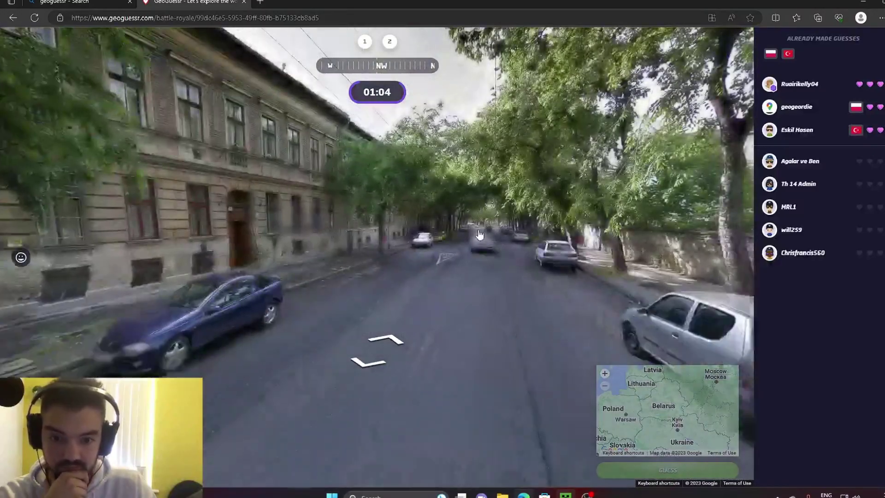
click(481, 240)
click(482, 245)
drag(208, 208, 365, 211)
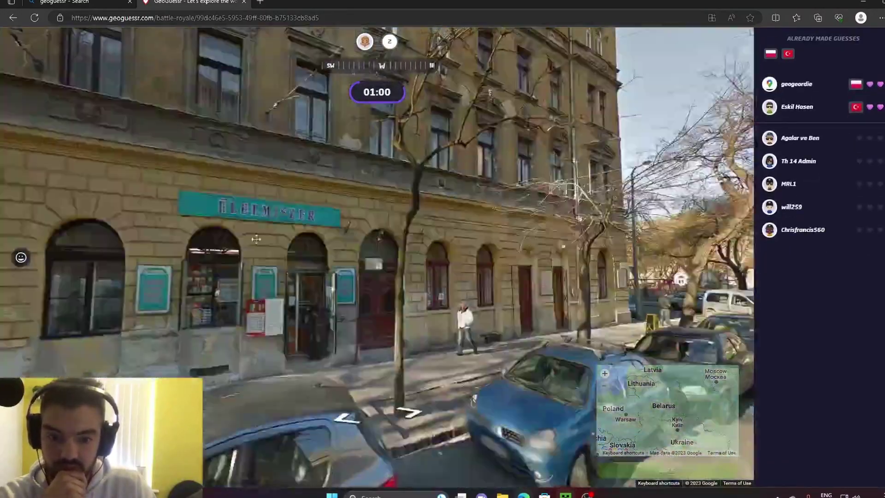
drag(622, 263, 439, 261)
Step: Cross to the corner with the Kálvária tér sign and submit Slovakia as the final guess
click(439, 261)
click(384, 252)
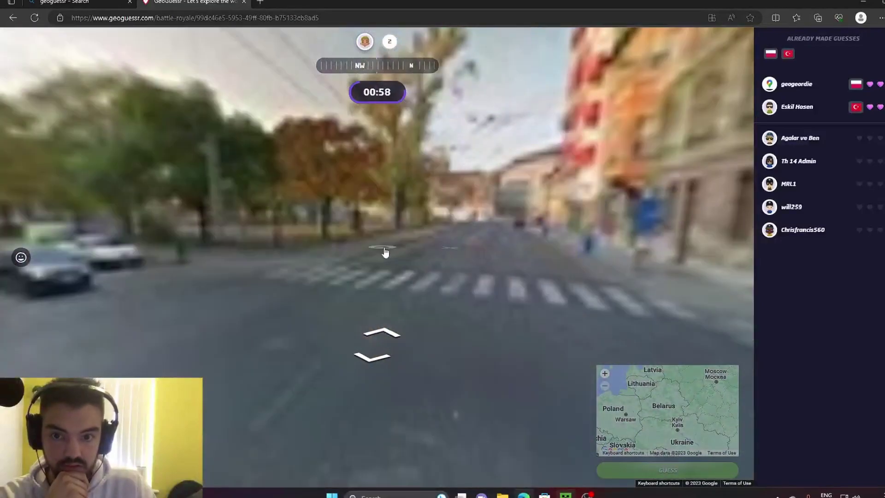
click(302, 300)
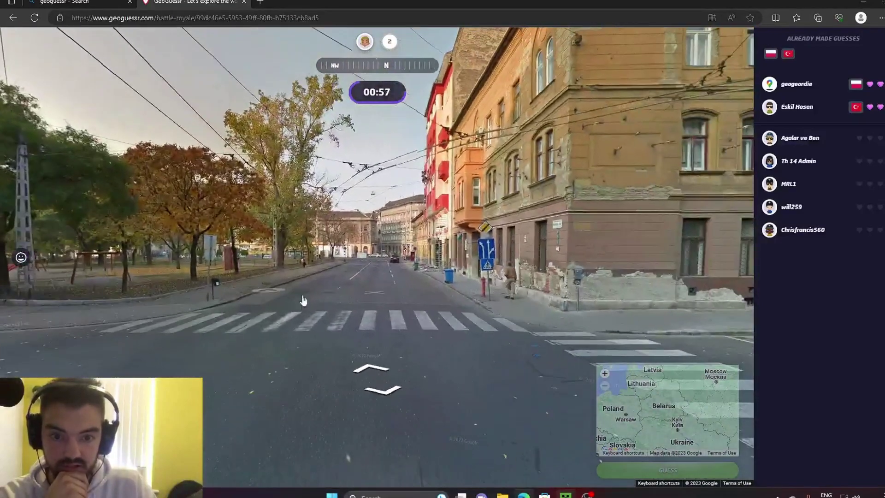
click(424, 305)
click(377, 245)
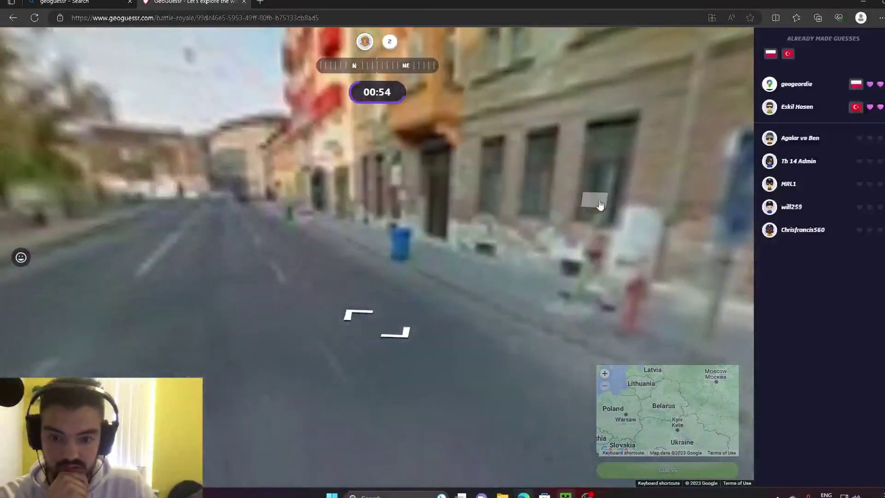
drag(593, 198, 272, 166)
scroll(272, 166, up, 2)
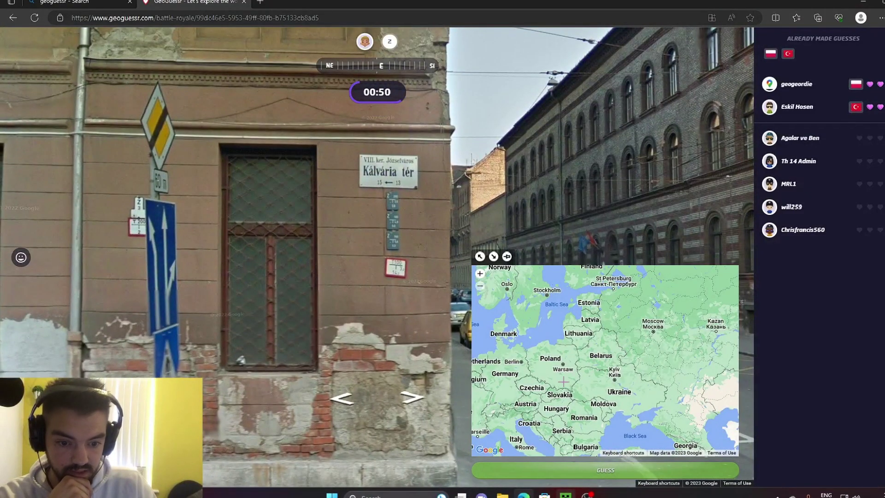
click(564, 405)
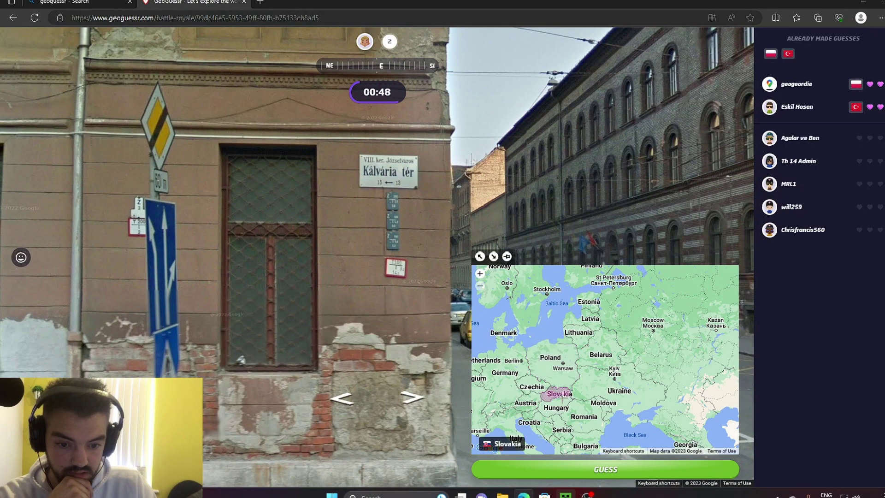
click(584, 469)
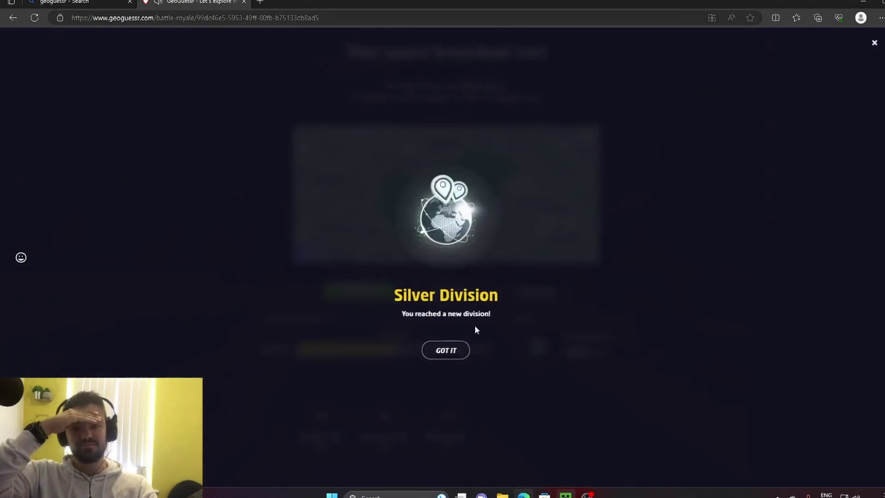
click(455, 350)
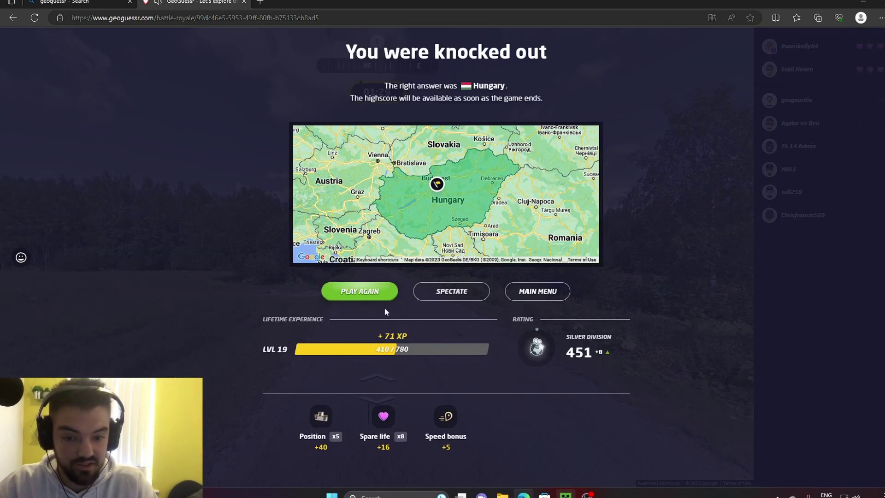
click(586, 495)
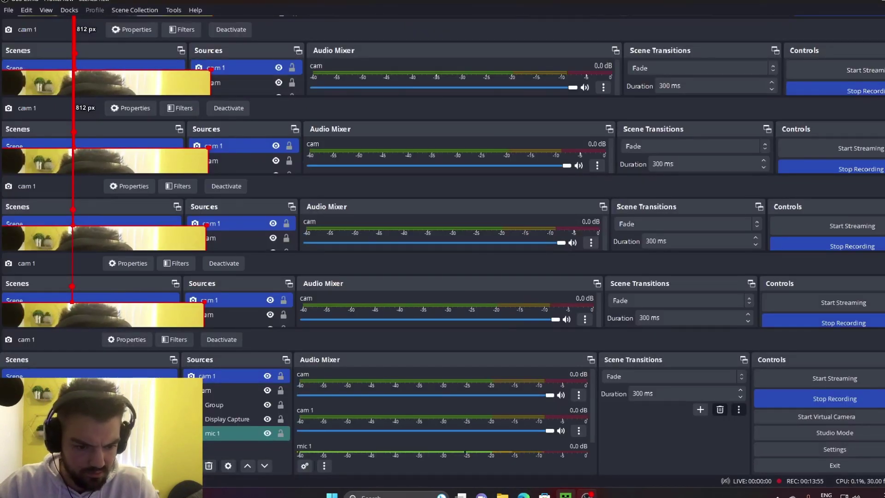
click(523, 495)
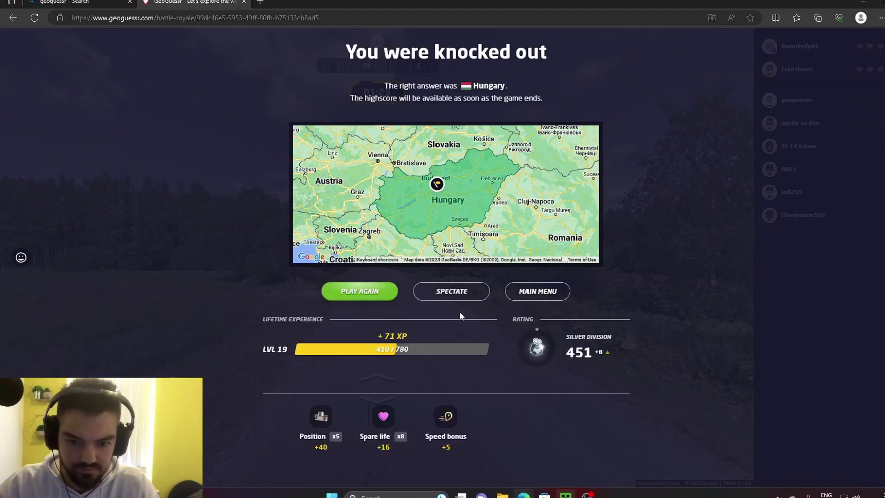